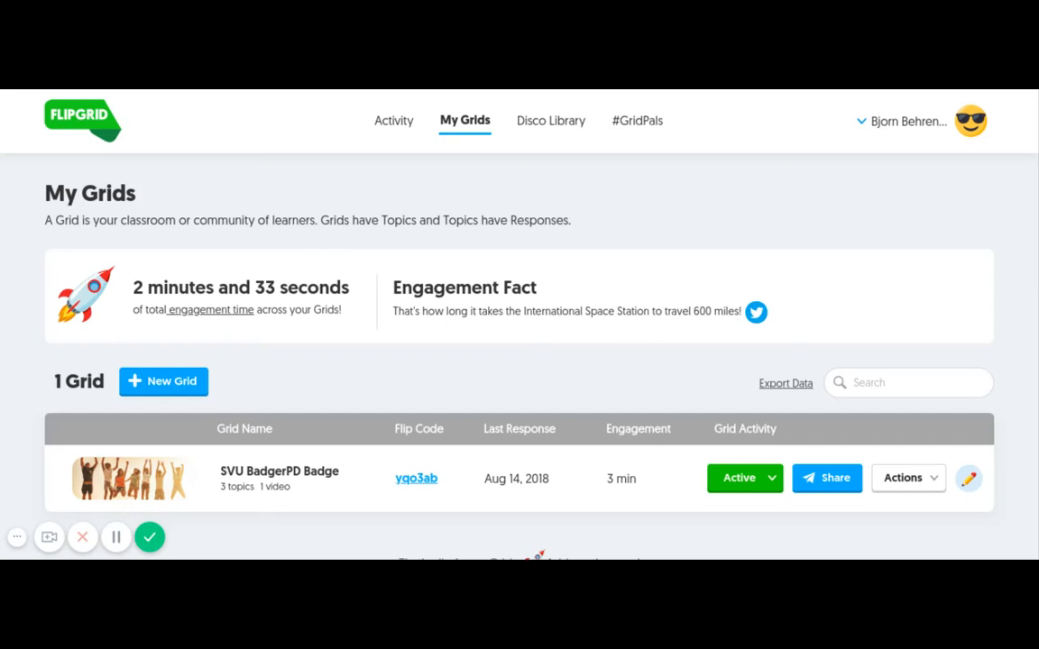
Step: Start a new Grid and choose School Email Domain as its community type
scroll(519, 324, down, 2)
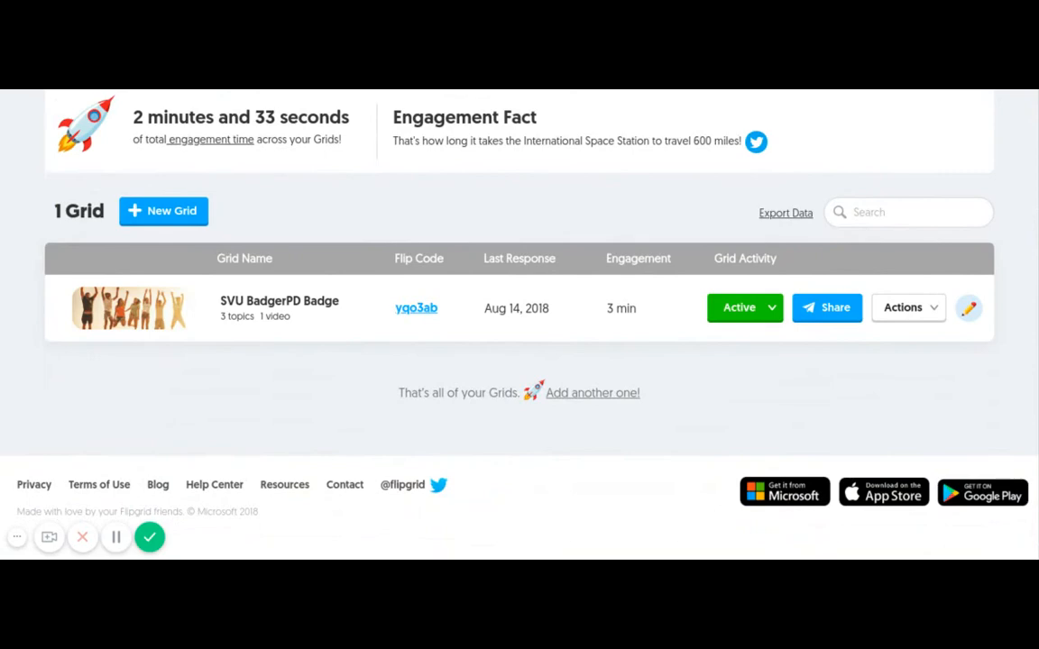
click(163, 211)
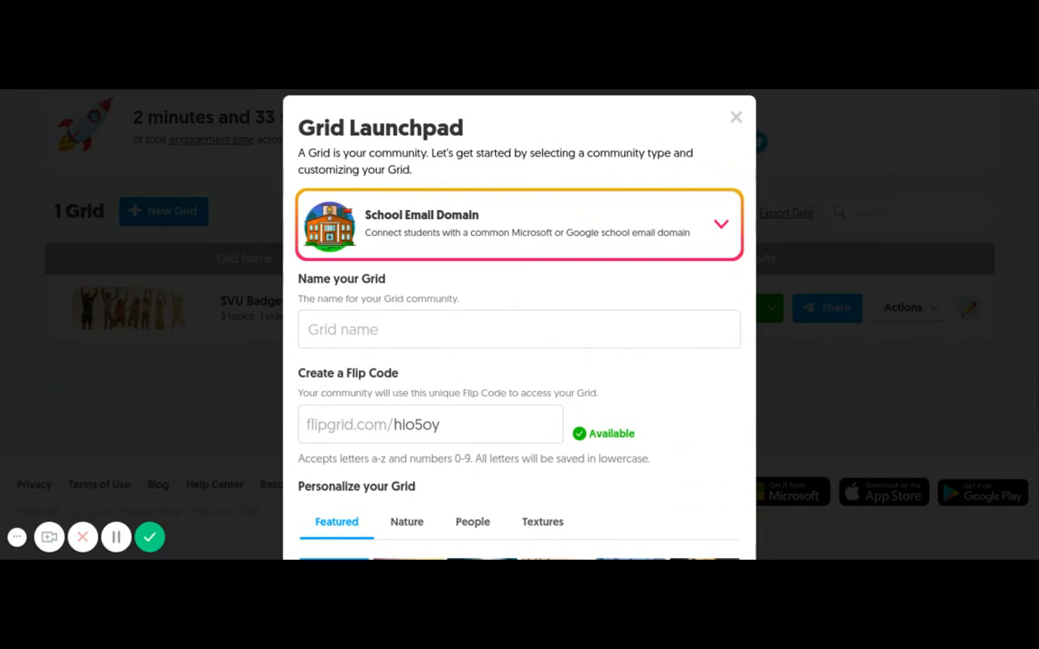
click(721, 225)
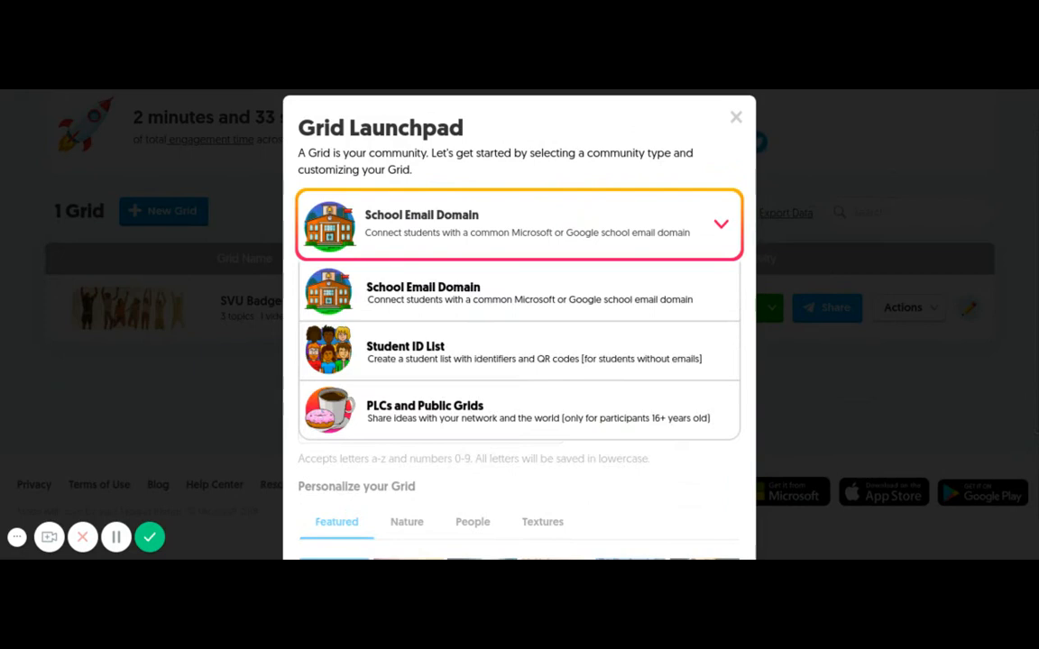
click(519, 293)
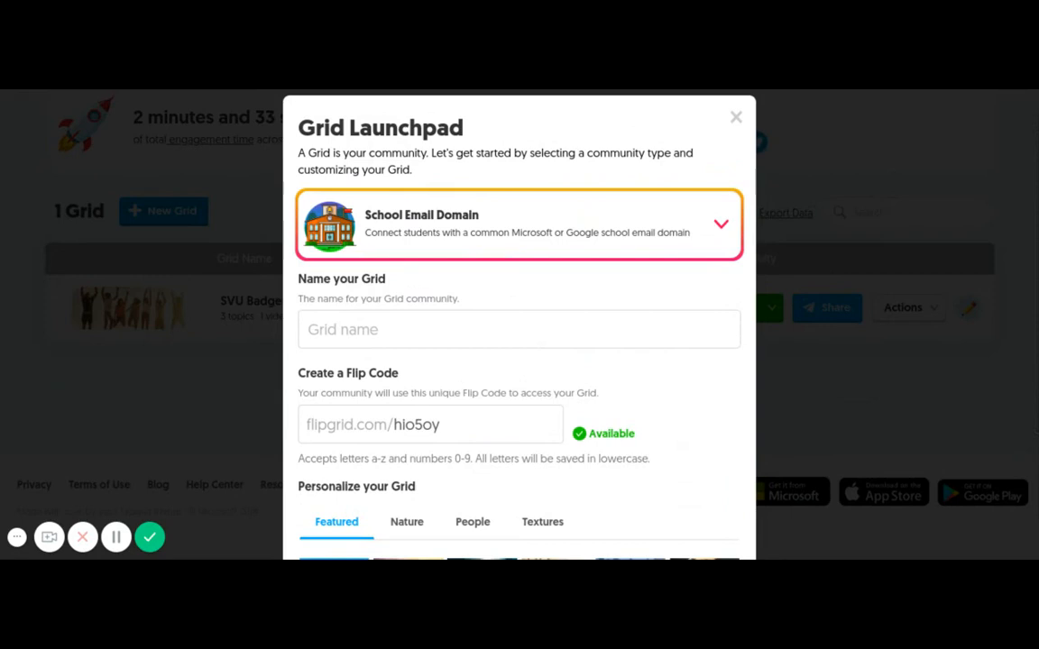
Step: Name the Grid "tutorial", keep the suggested Flip Code and cover image, and continue to the email domain setup
click(518, 330)
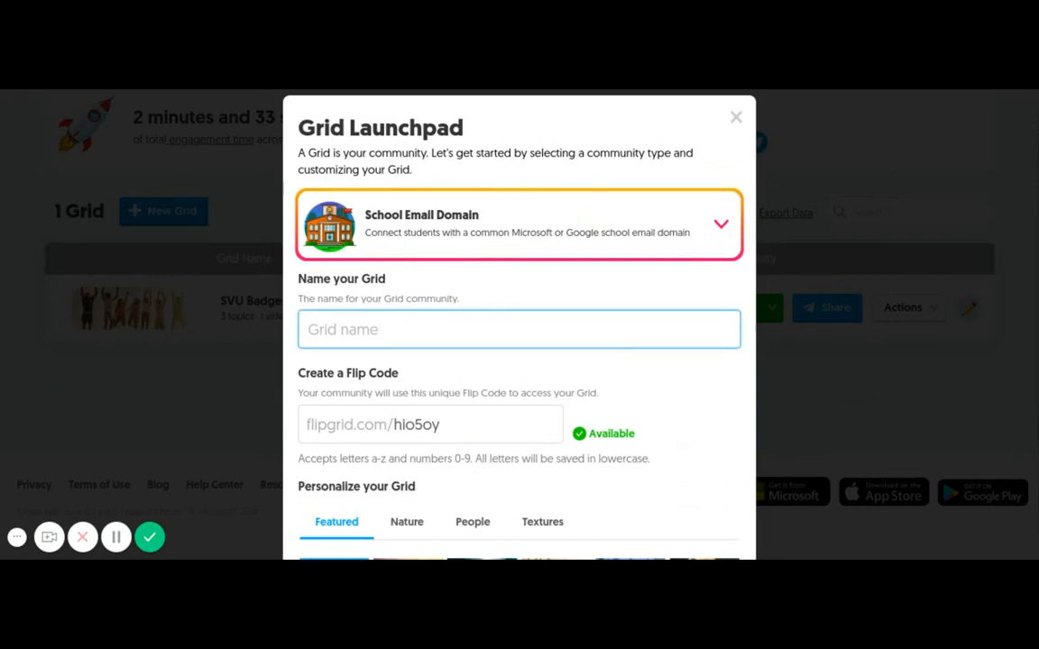
text(tutori)
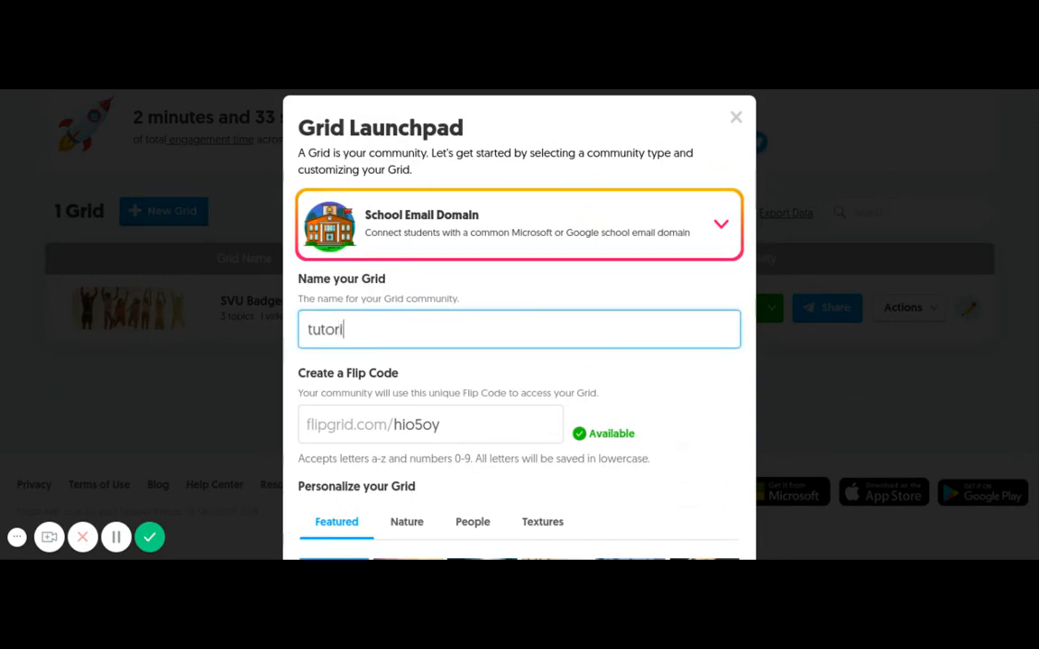
text(al)
scroll(518, 329, down, 2)
click(460, 309)
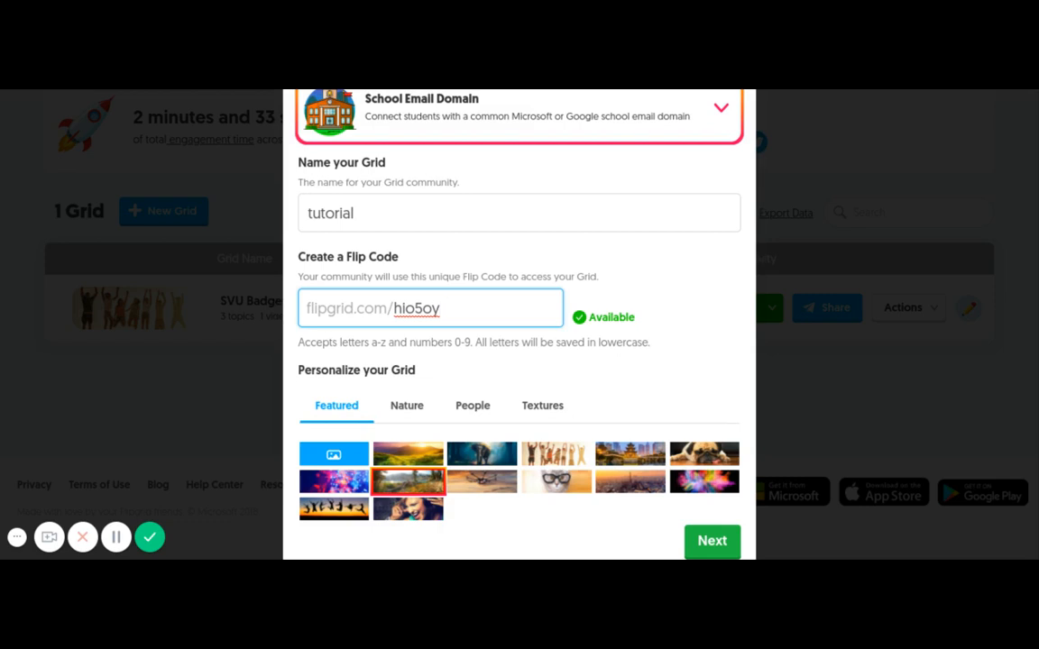
scroll(519, 361, down, 2)
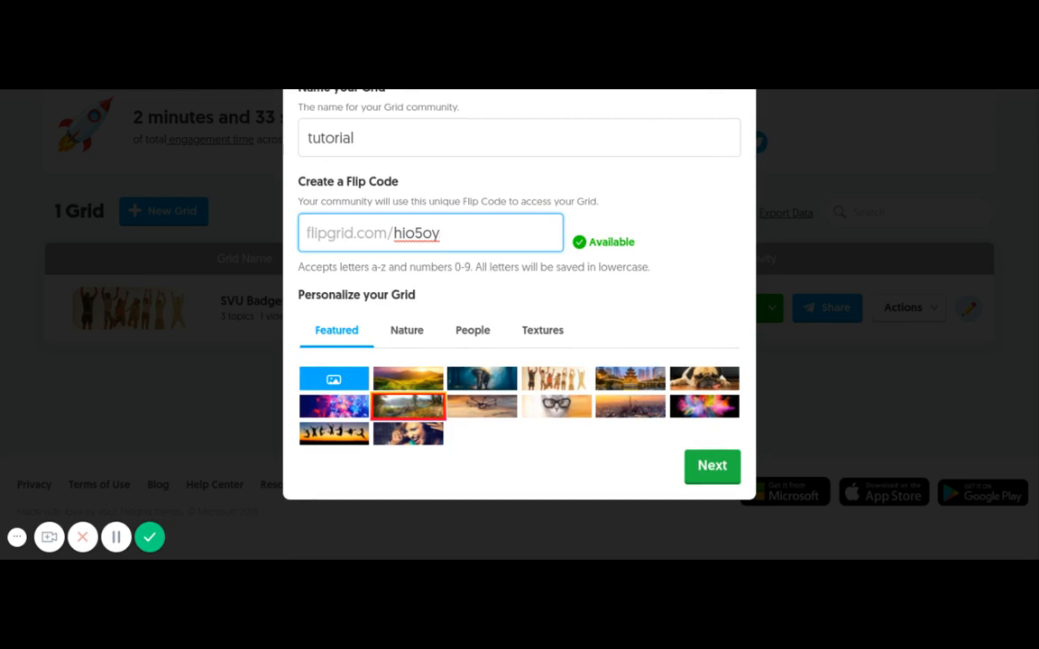
key(Return)
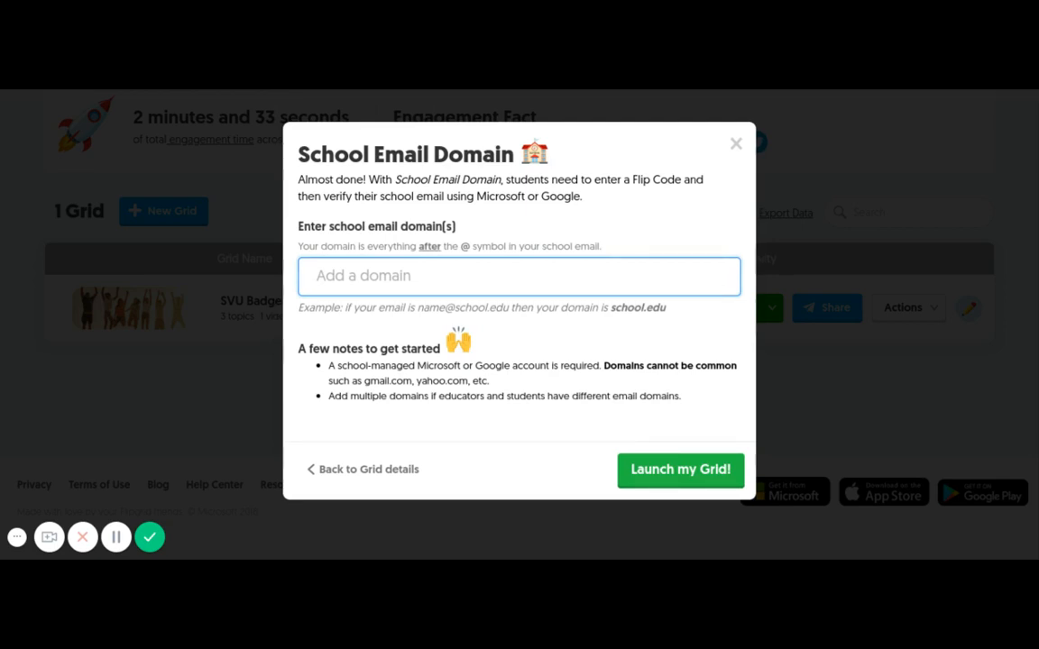
Step: Add arsu.org as the school email domain for the Grid
text(@)
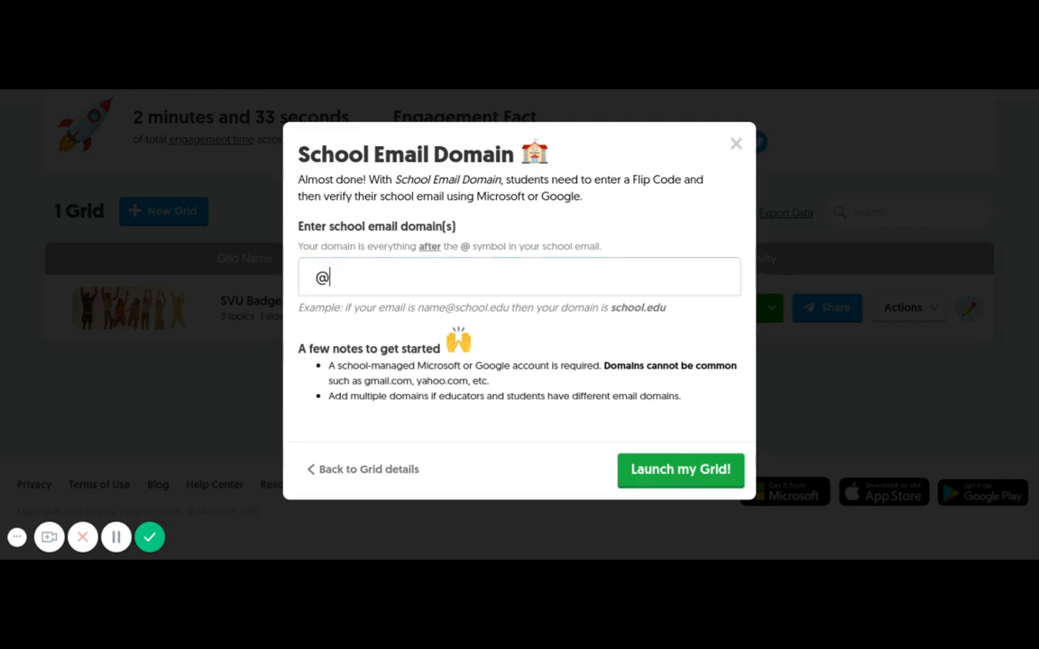
text(arsu.org)
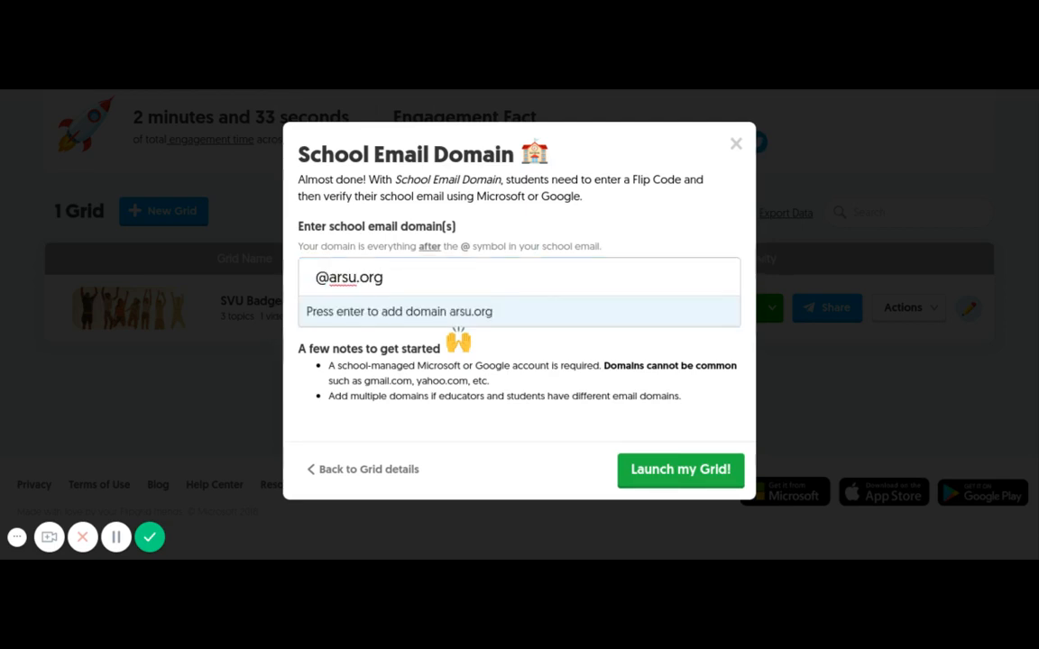
key(Return)
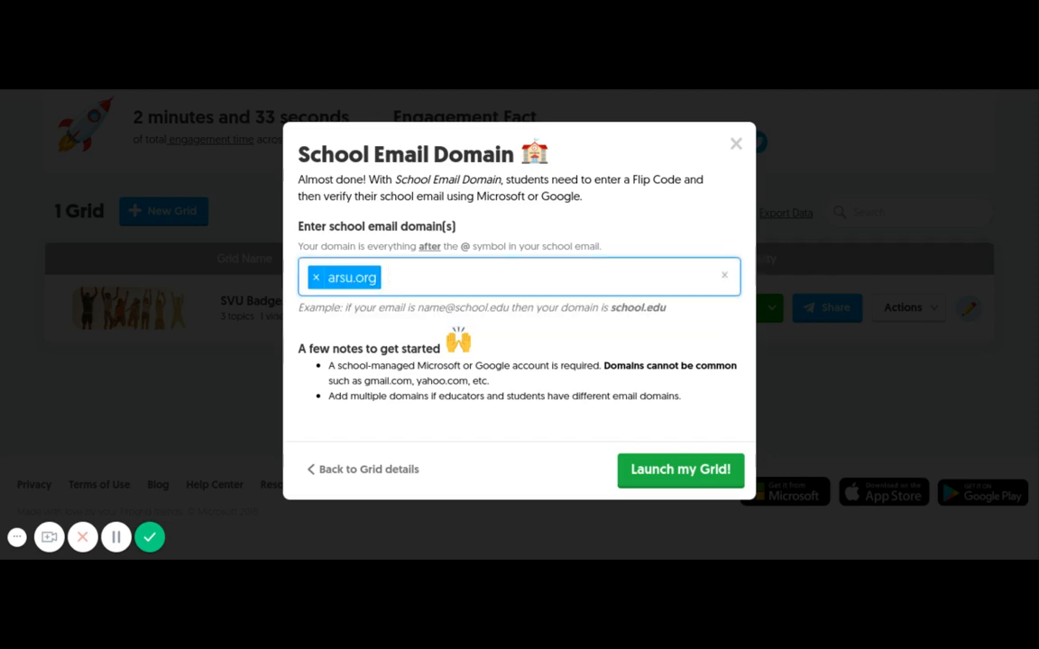
Step: Add edlisten.com as a second school email domain and remove it again
text(@edlis)
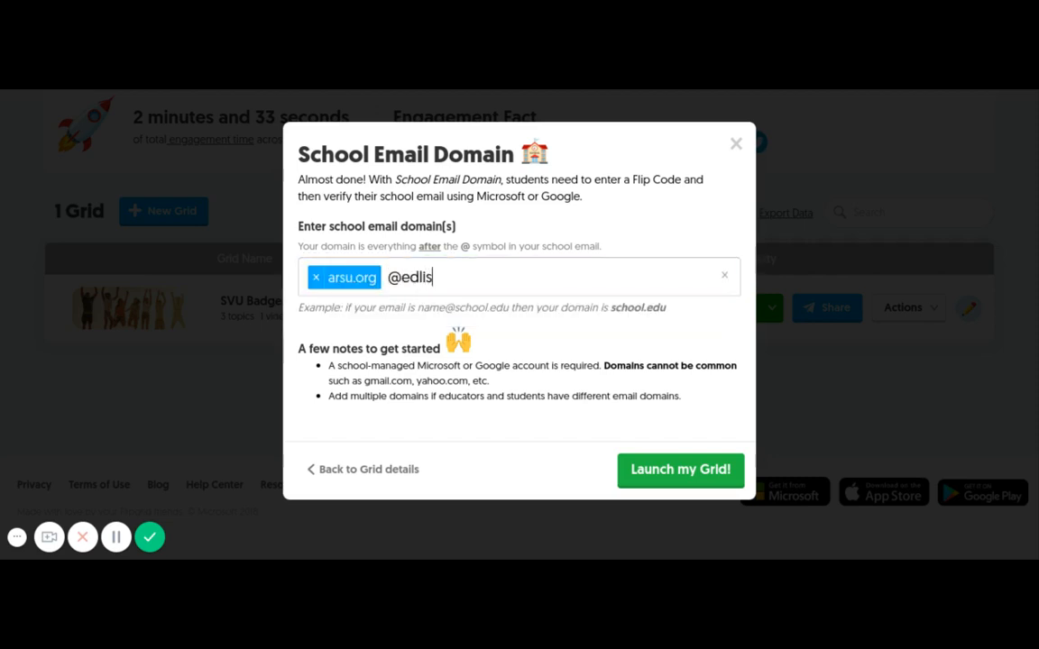
text(ten.com)
key(Return)
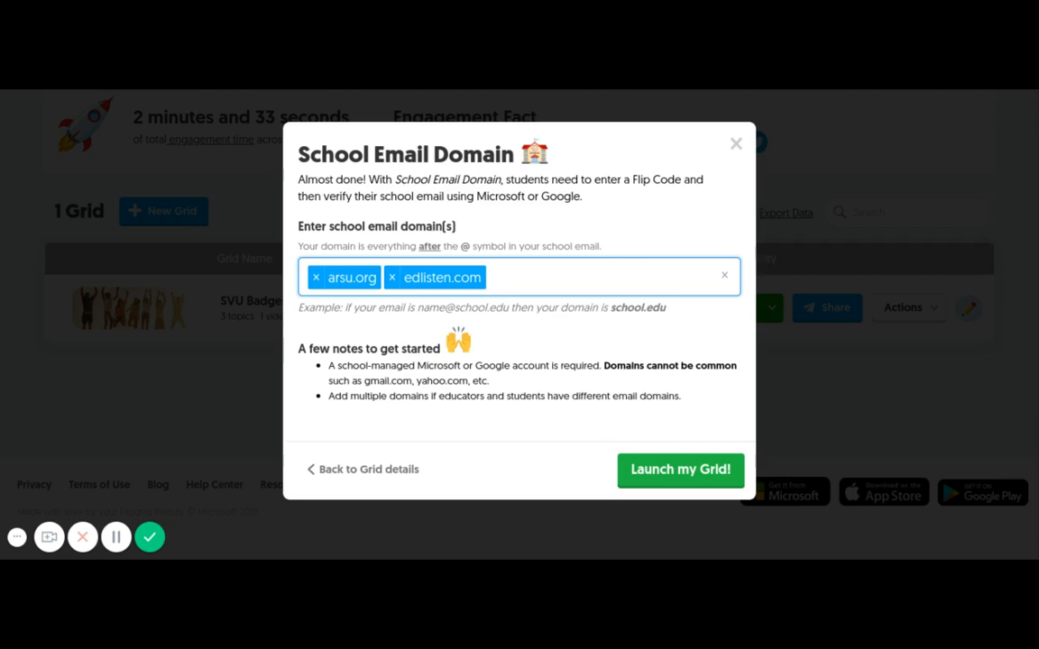
key(BackSpace)
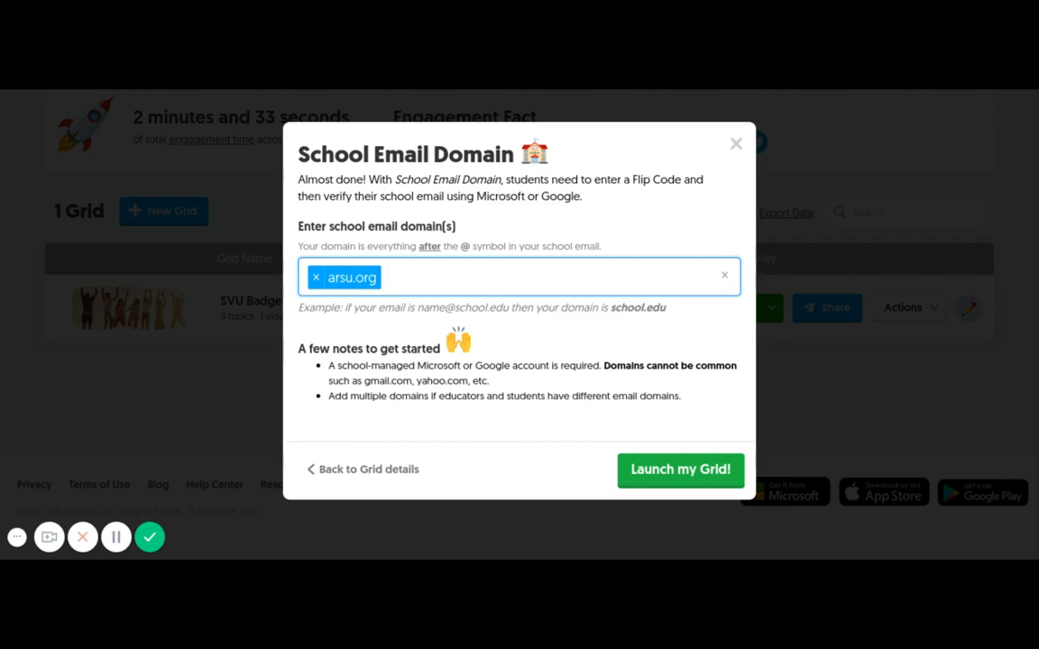
Step: Launch the Grid and finish the setup to reach its details page
click(681, 470)
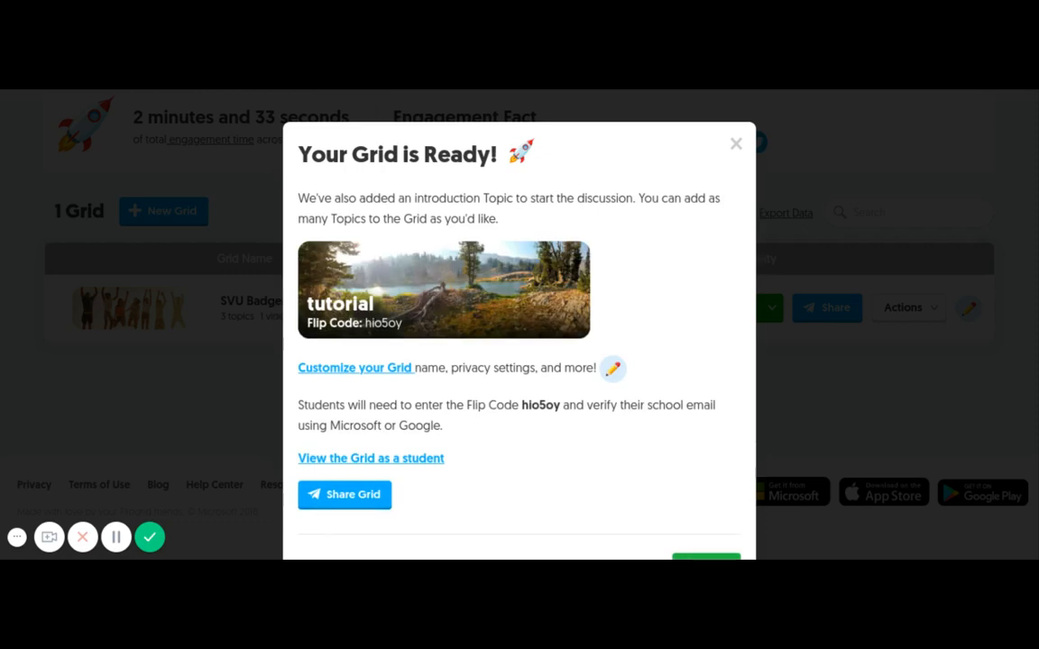
scroll(519, 297, down, 2)
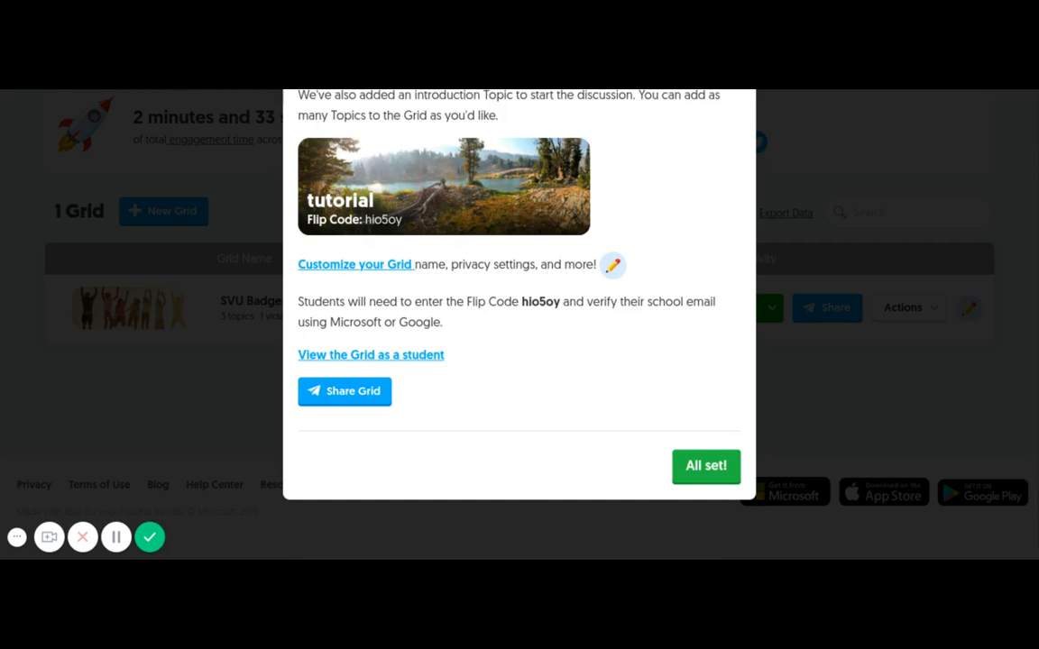
click(706, 466)
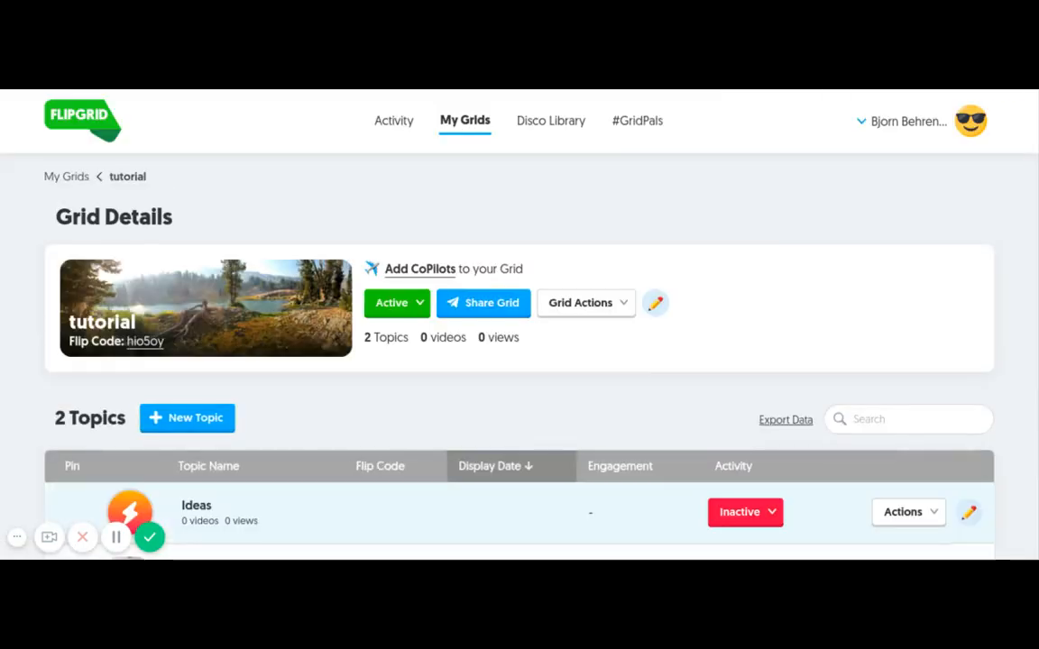
Step: Look over the new Grid's topic list and return to the overview of all Grids
scroll(520, 315, down, 3)
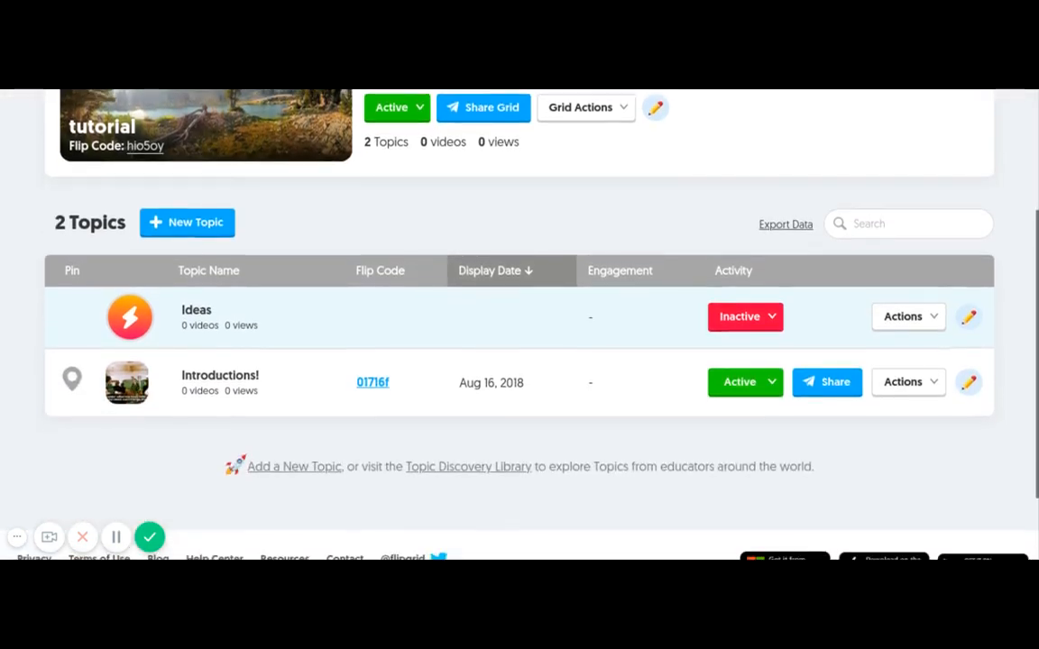
scroll(519, 316, up, 3)
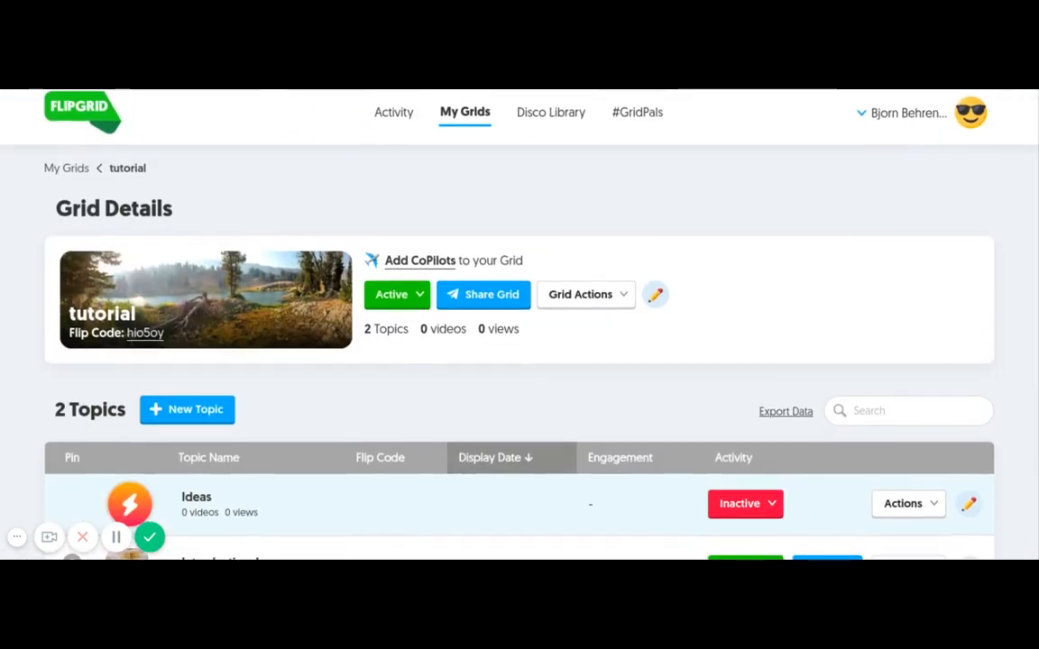
click(466, 113)
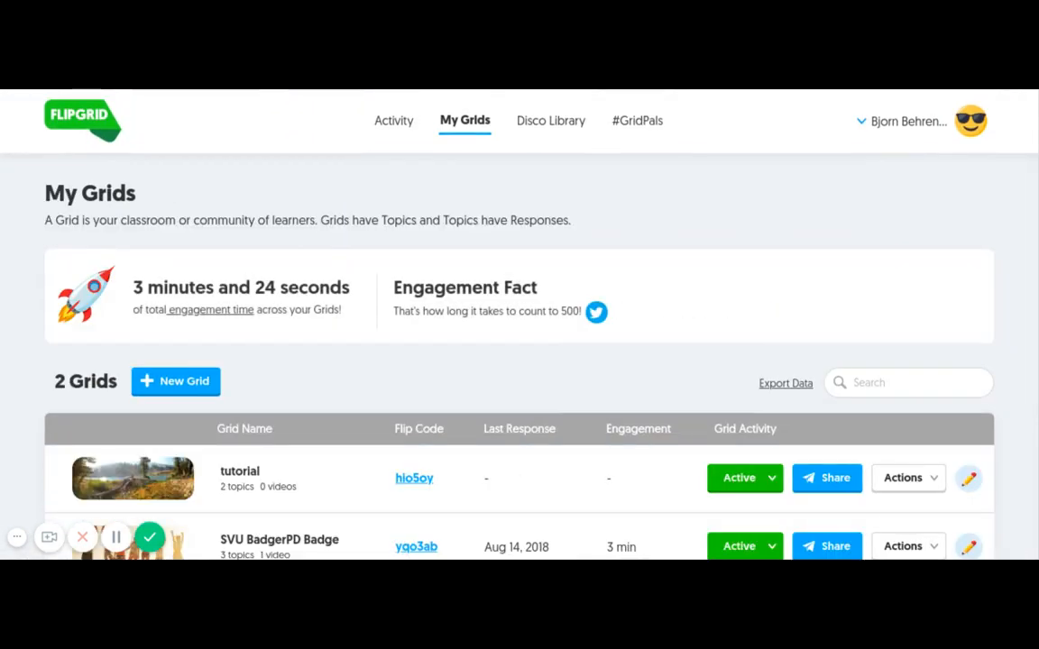
scroll(520, 325, down, 1)
scroll(519, 361, down, 3)
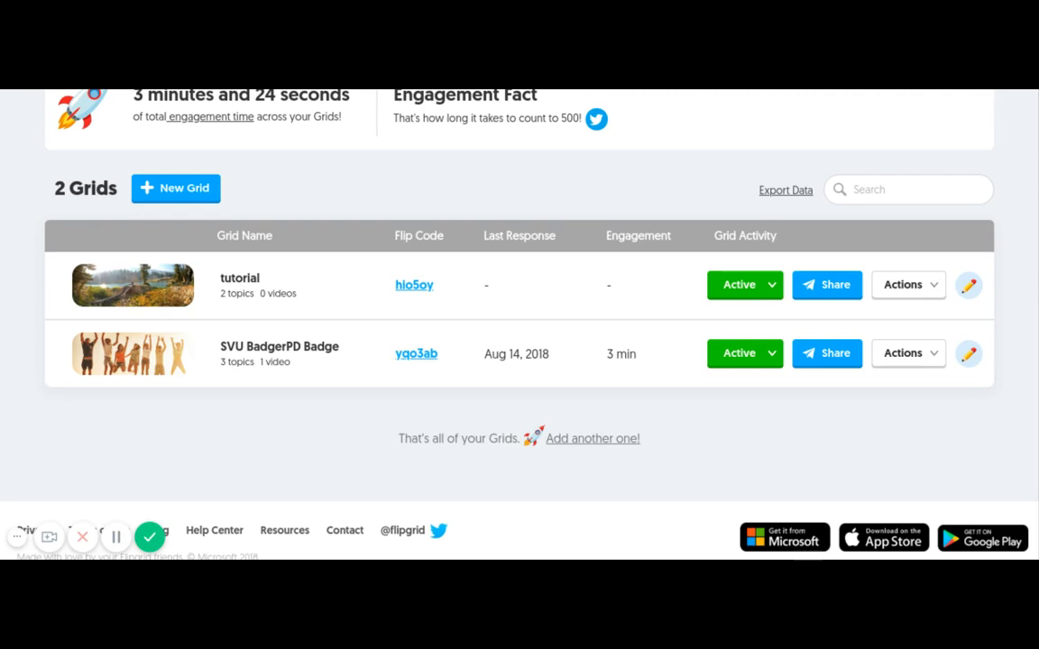
Step: View the tutorial Grid's details page and go back to the My Grids overview
click(745, 285)
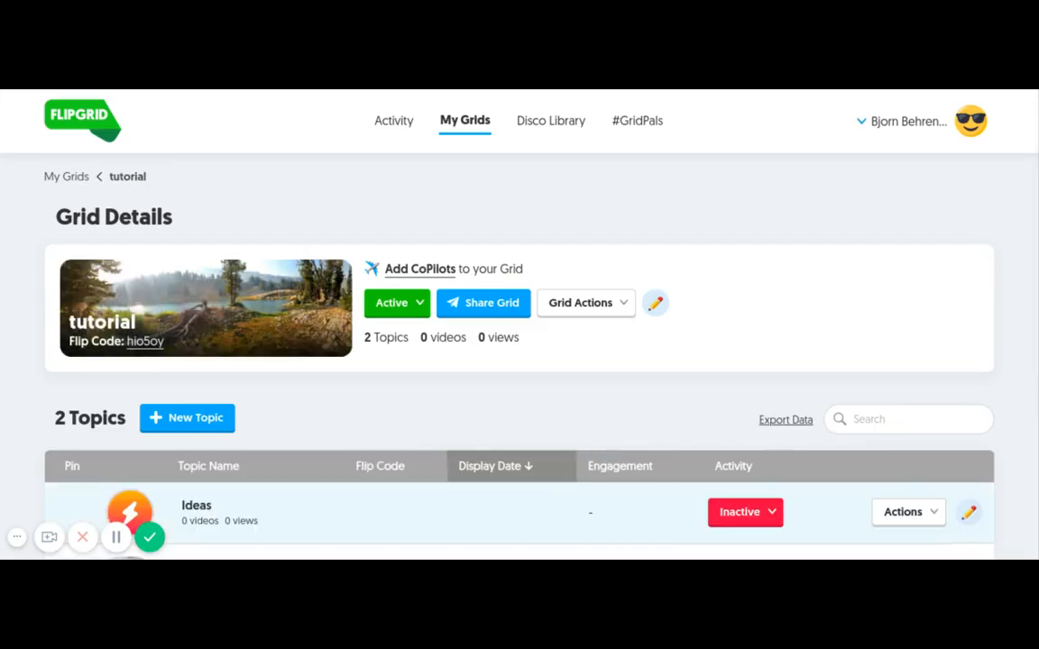
click(466, 120)
scroll(519, 324, down, 2)
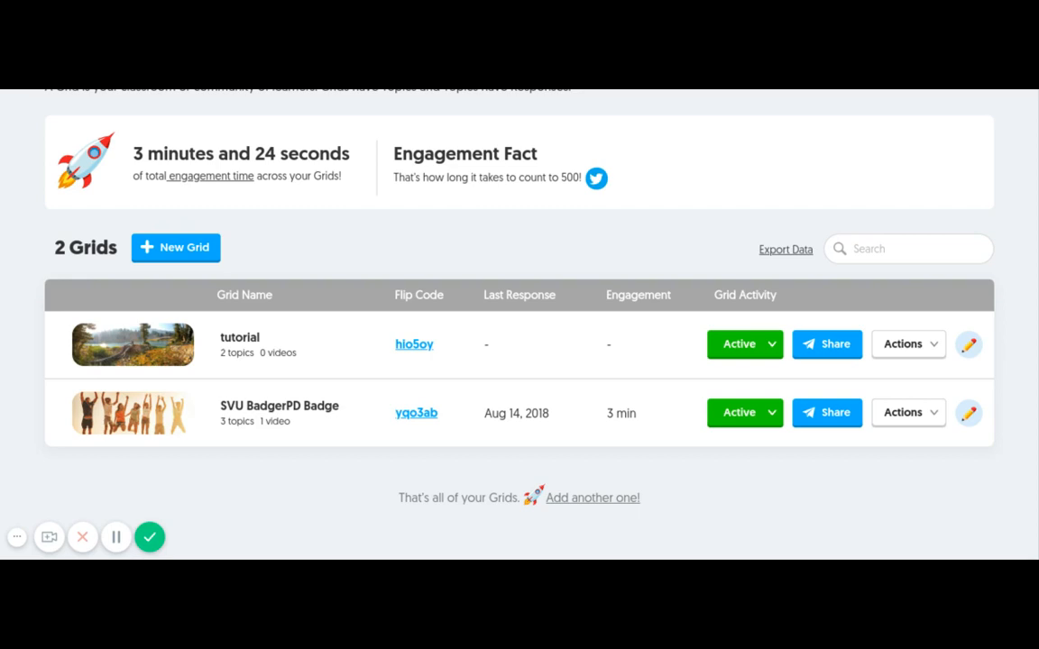
Step: Review the tutorial Grid's settings for details, community type, features and cover image, and leave them without saving
click(969, 344)
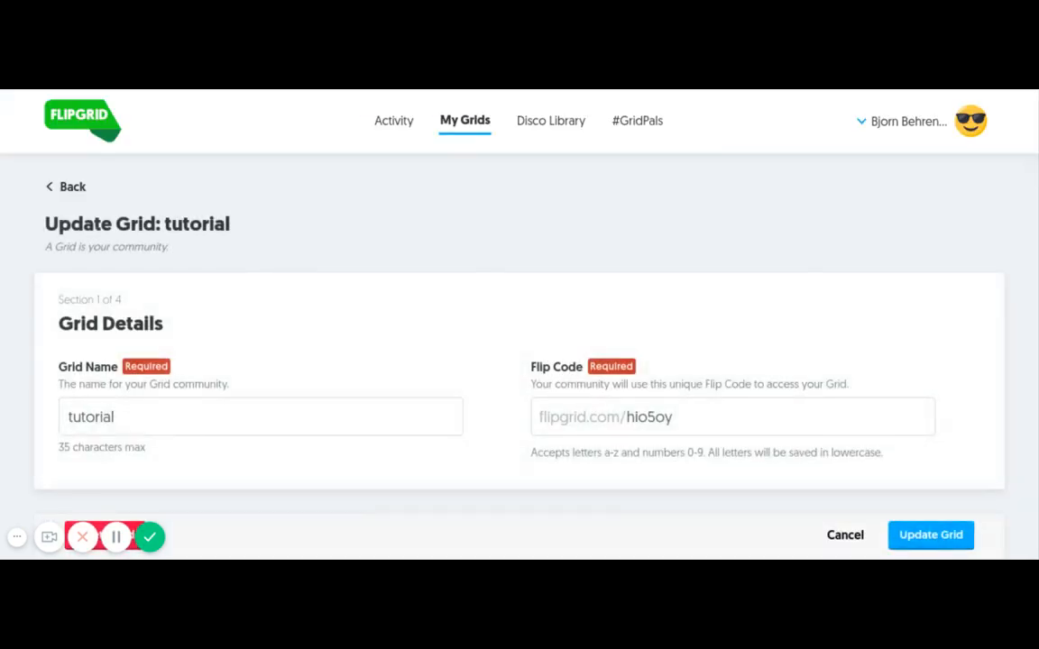
scroll(519, 361, down, 2)
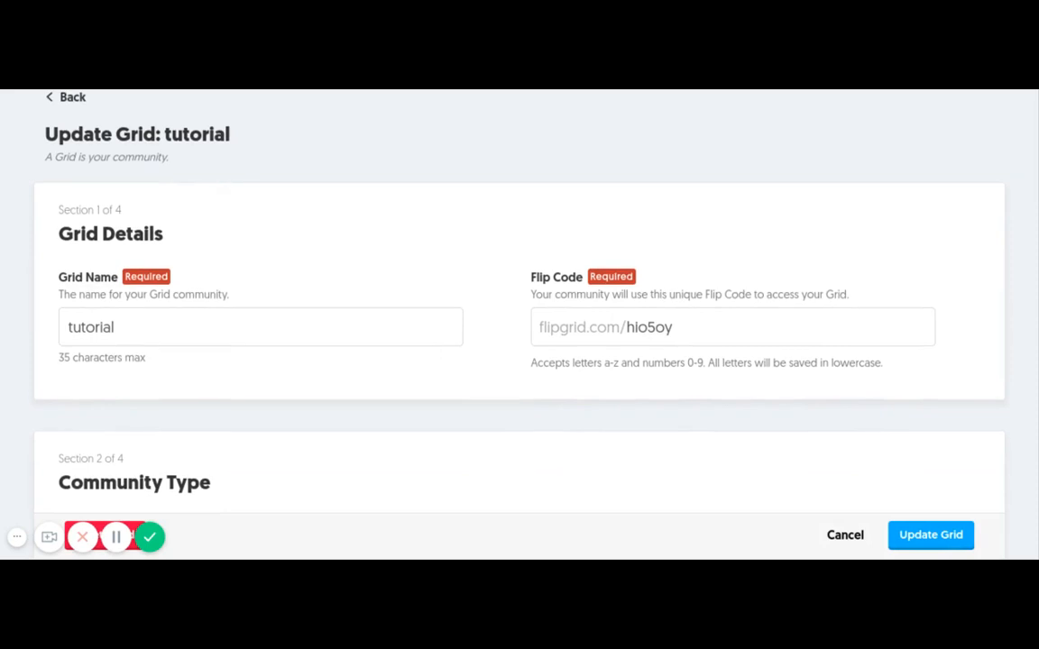
scroll(519, 361, down, 1)
scroll(519, 325, down, 1)
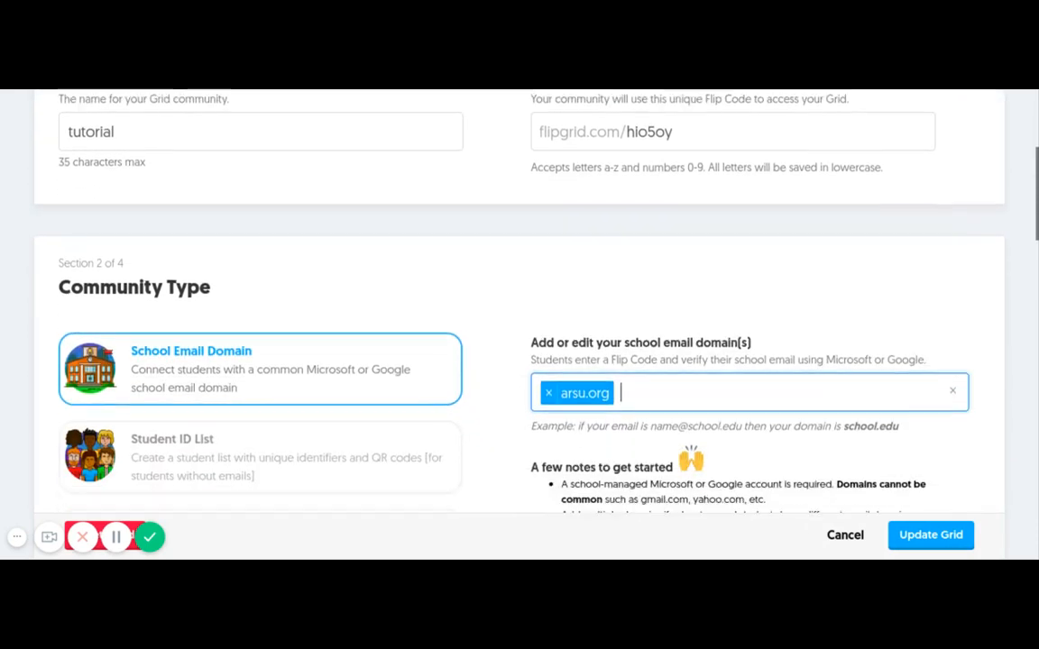
scroll(519, 325, down, 1)
scroll(520, 324, down, 1)
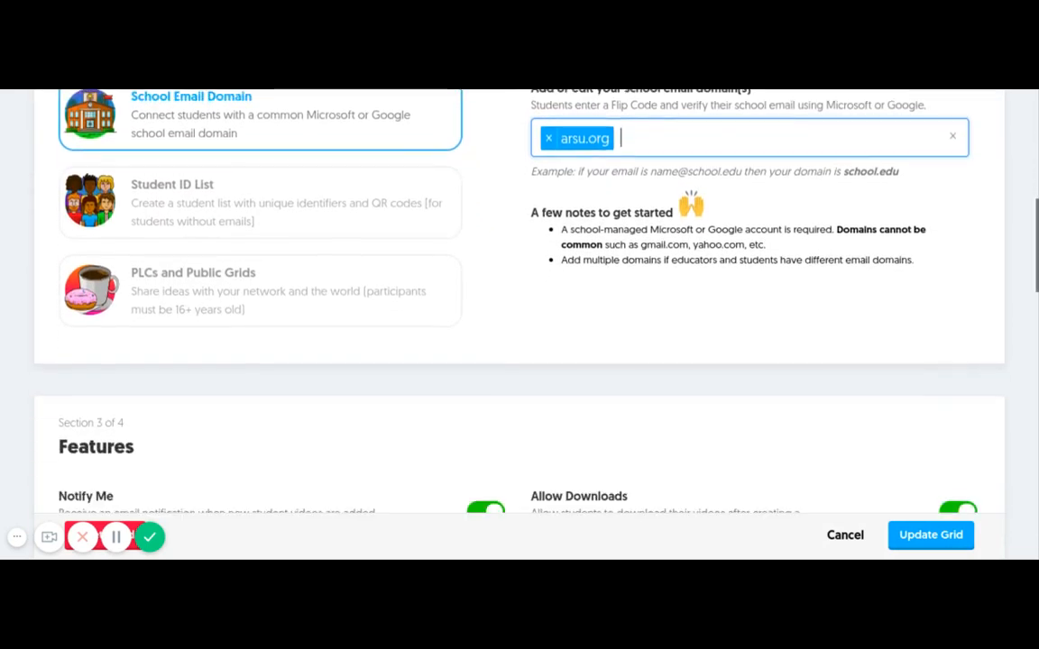
scroll(520, 325, up, 1)
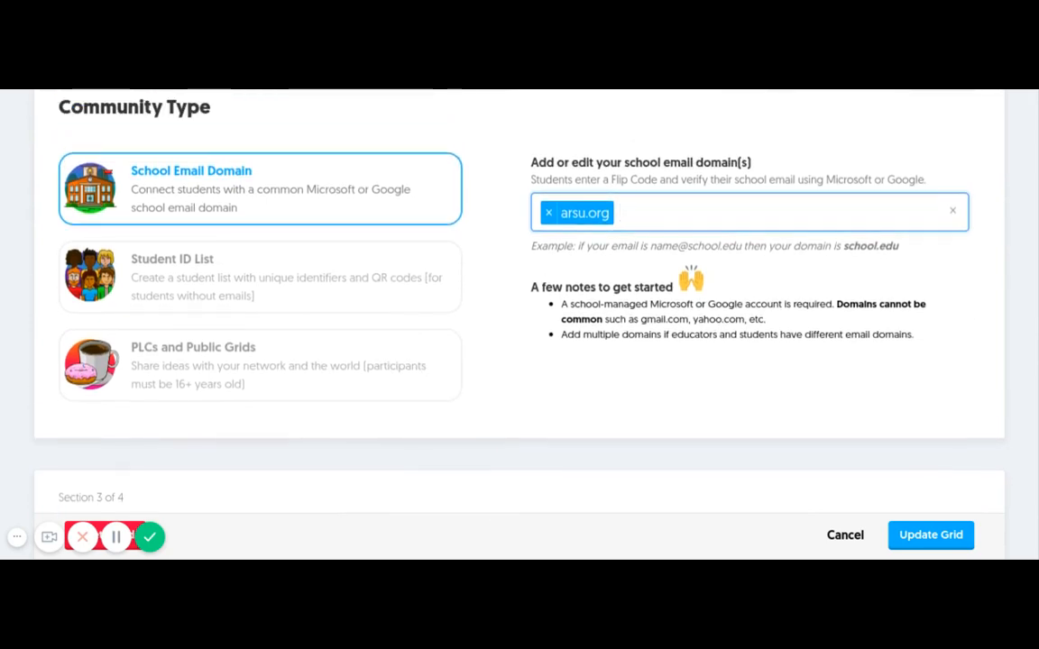
scroll(520, 324, down, 3)
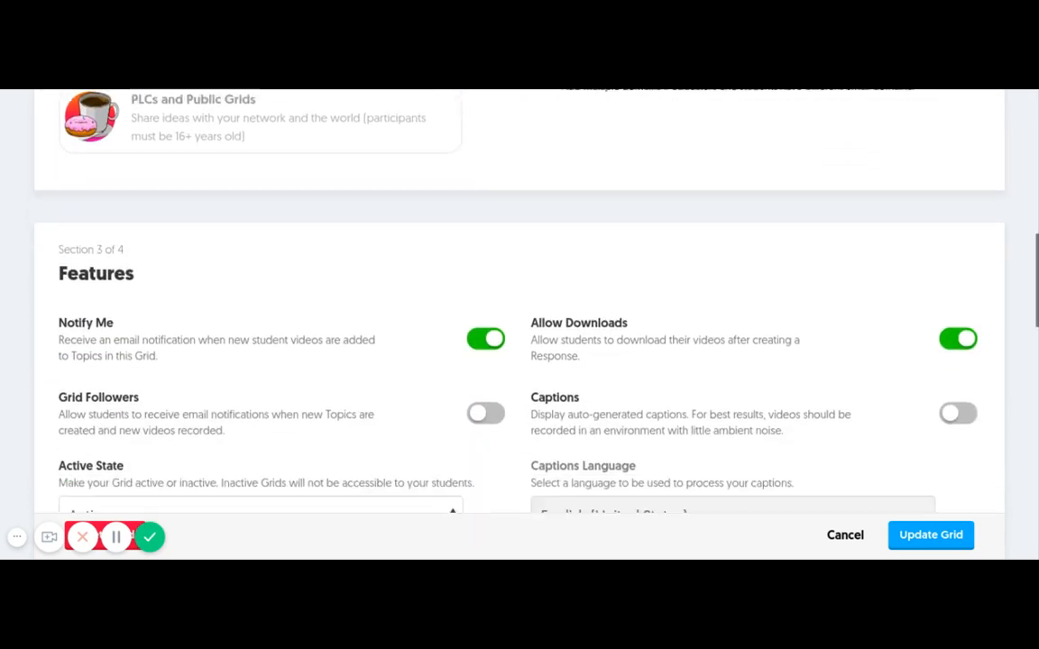
scroll(520, 325, down, 2)
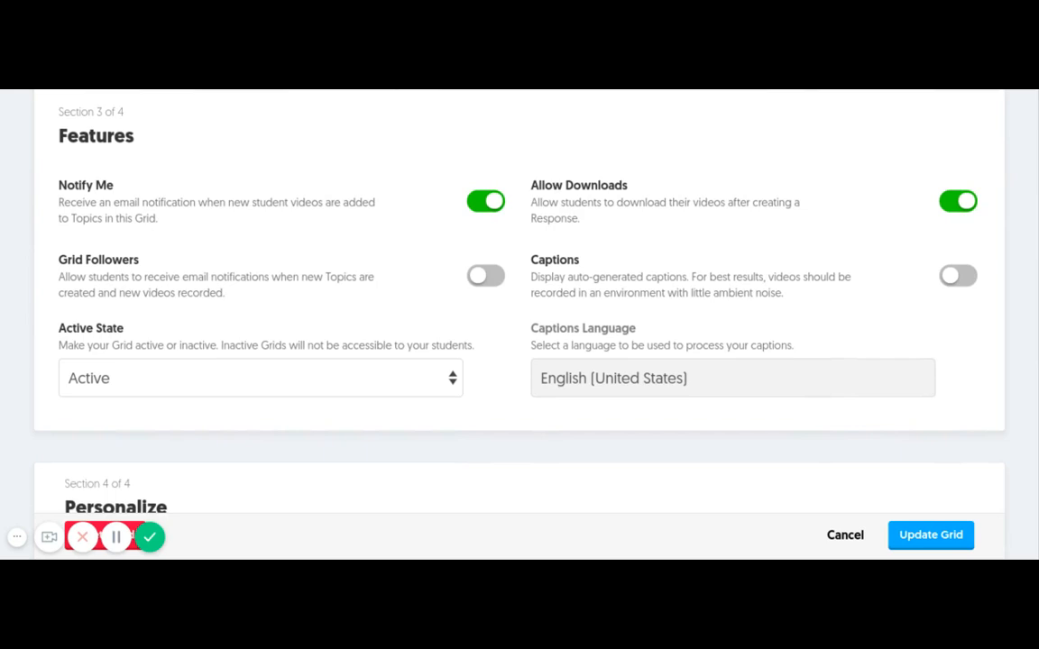
scroll(520, 325, down, 3)
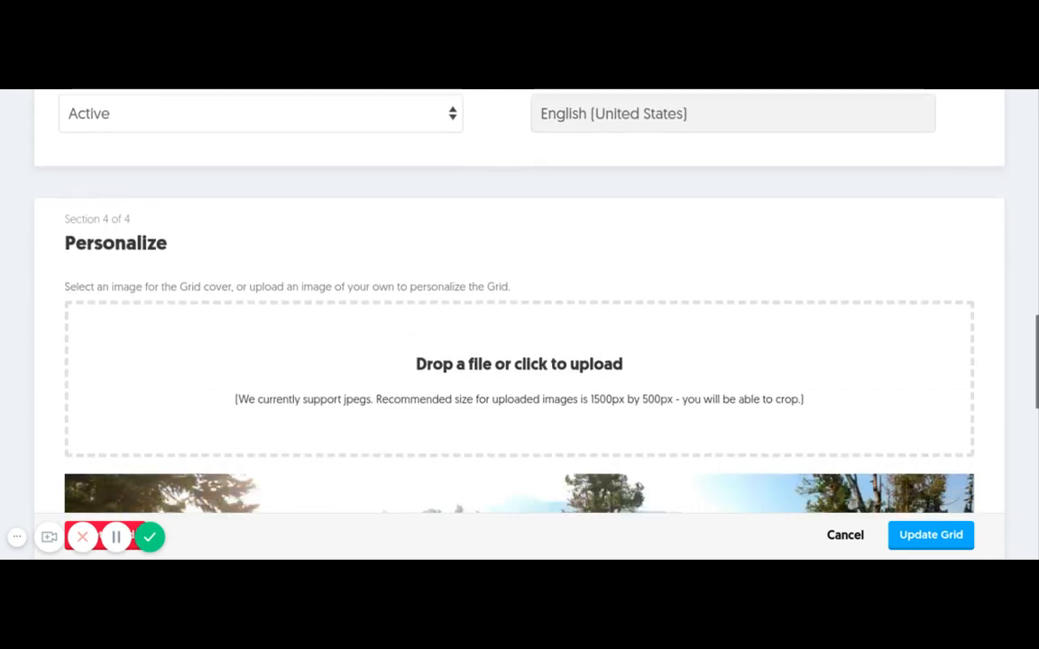
scroll(519, 324, down, 4)
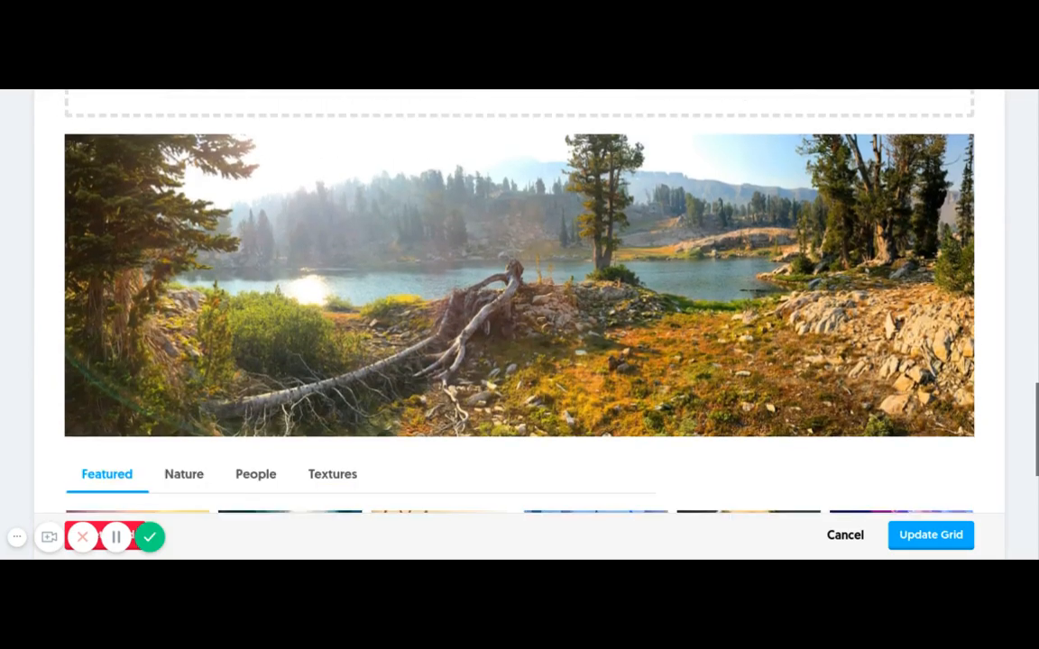
scroll(519, 324, down, 5)
click(844, 338)
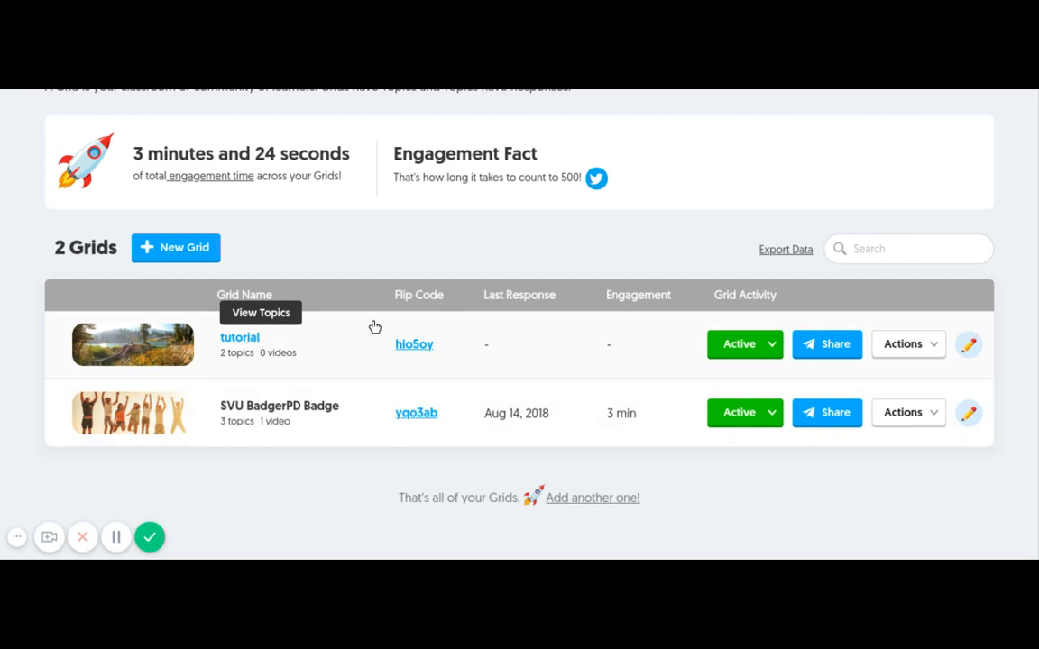
Step: Open the topics of the tutorial Grid
click(234, 343)
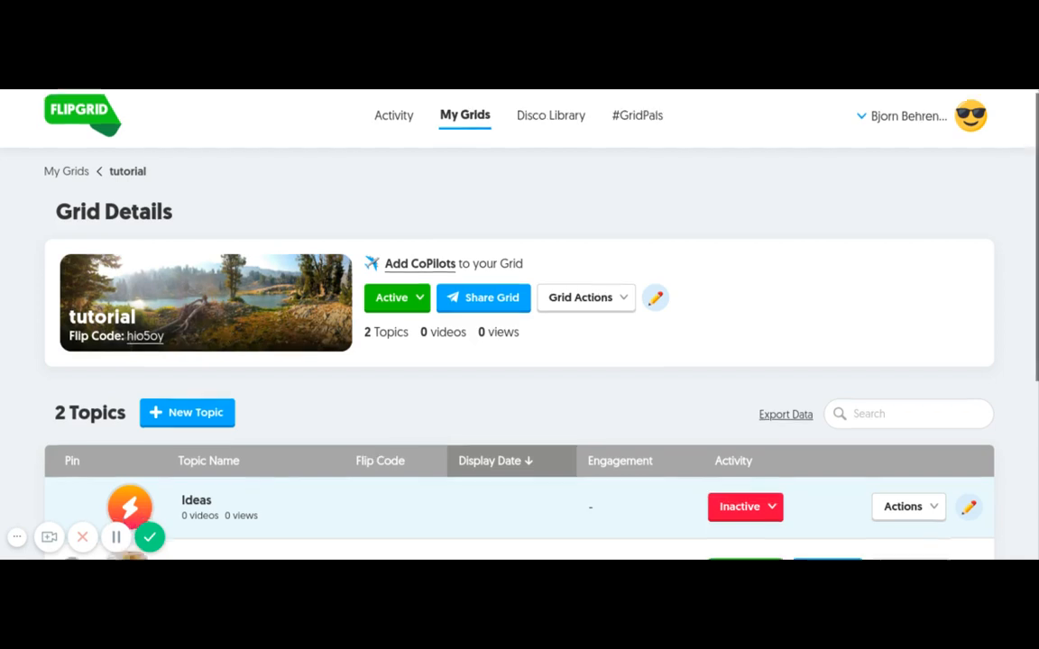
Step: Start a new topic in the tutorial Grid and title it "Tell me about your weekend"
scroll(519, 361, down, 3)
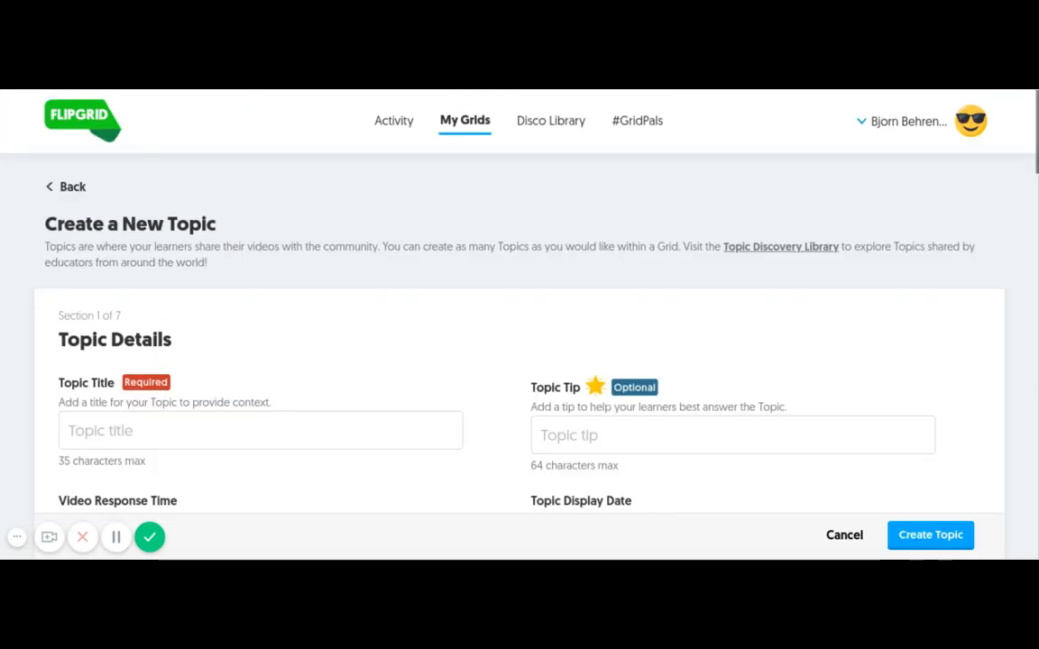
scroll(520, 315, down, 2)
scroll(519, 316, down, 1)
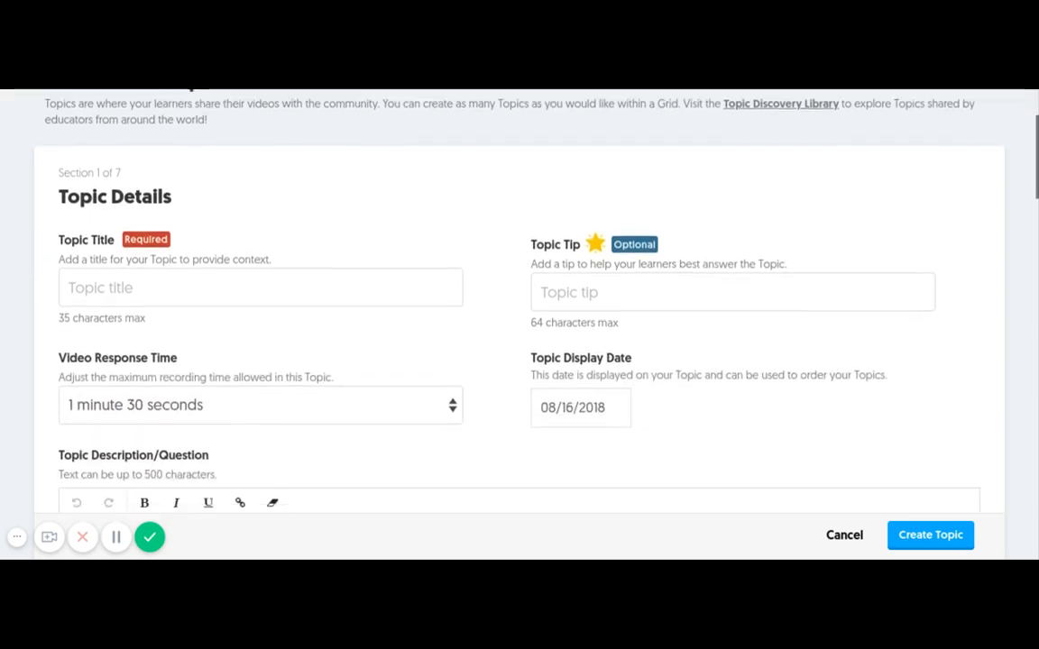
click(261, 260)
text(t)
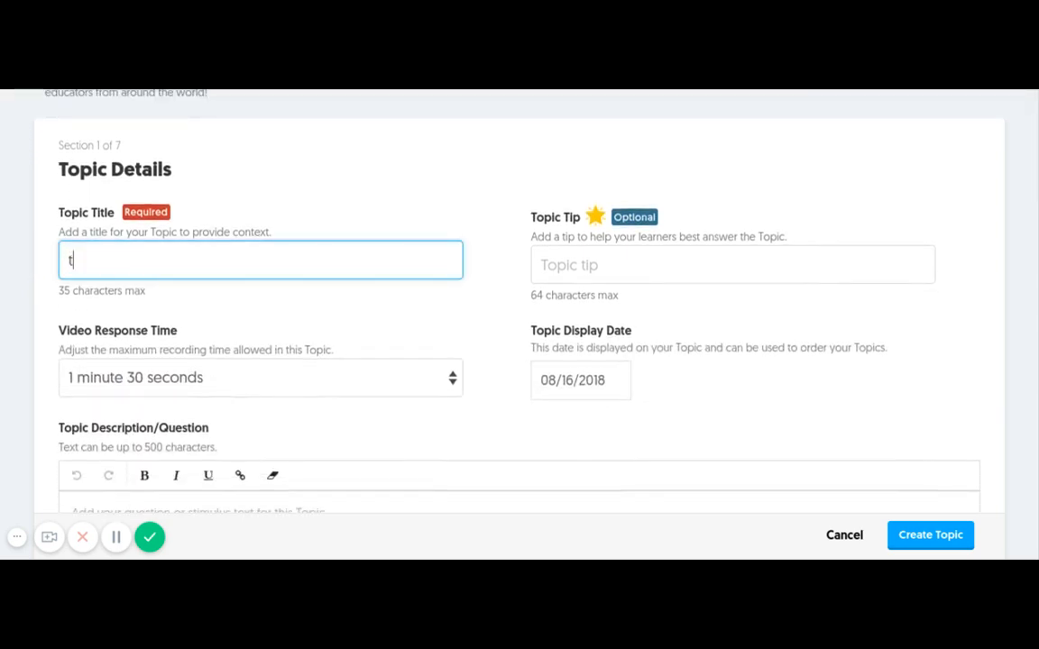
text(ell me about )
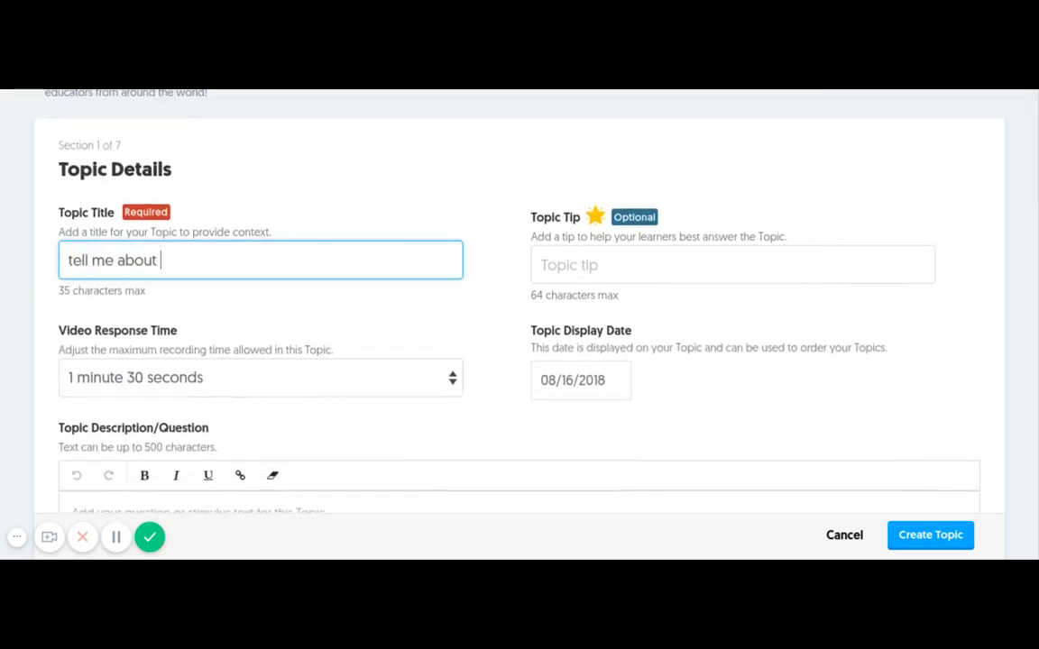
text(your weekend)
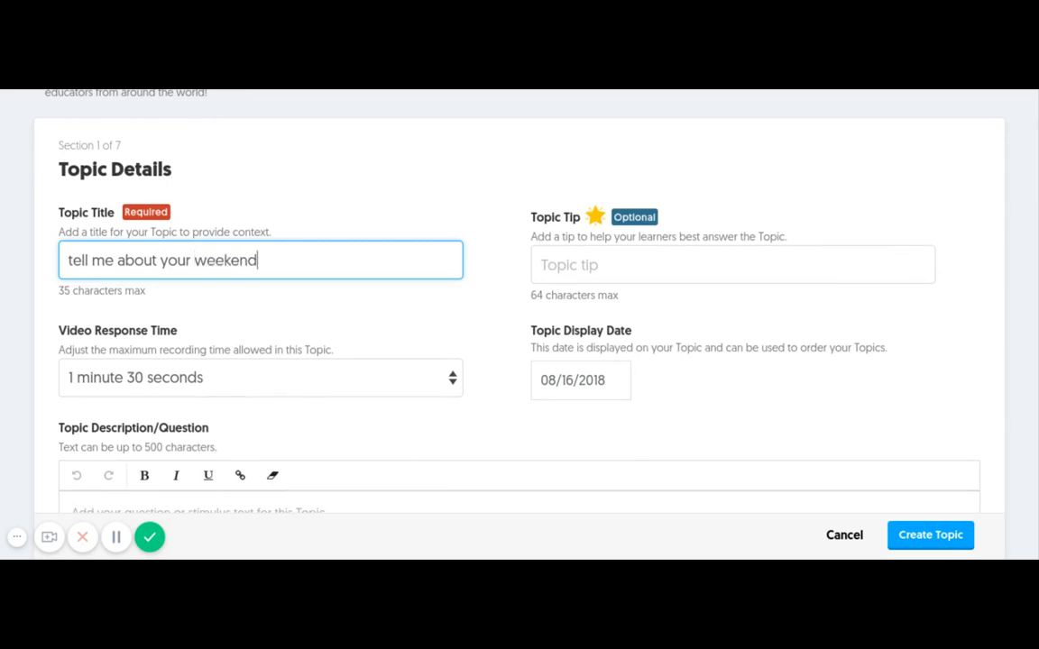
click(72, 260)
key(BackSpace)
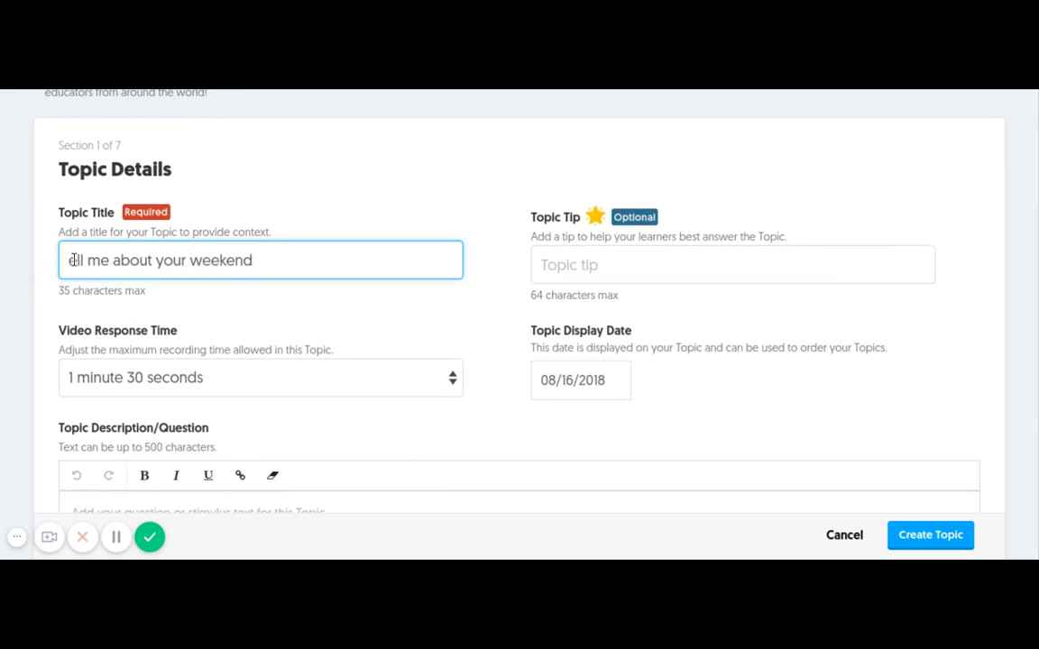
text(T)
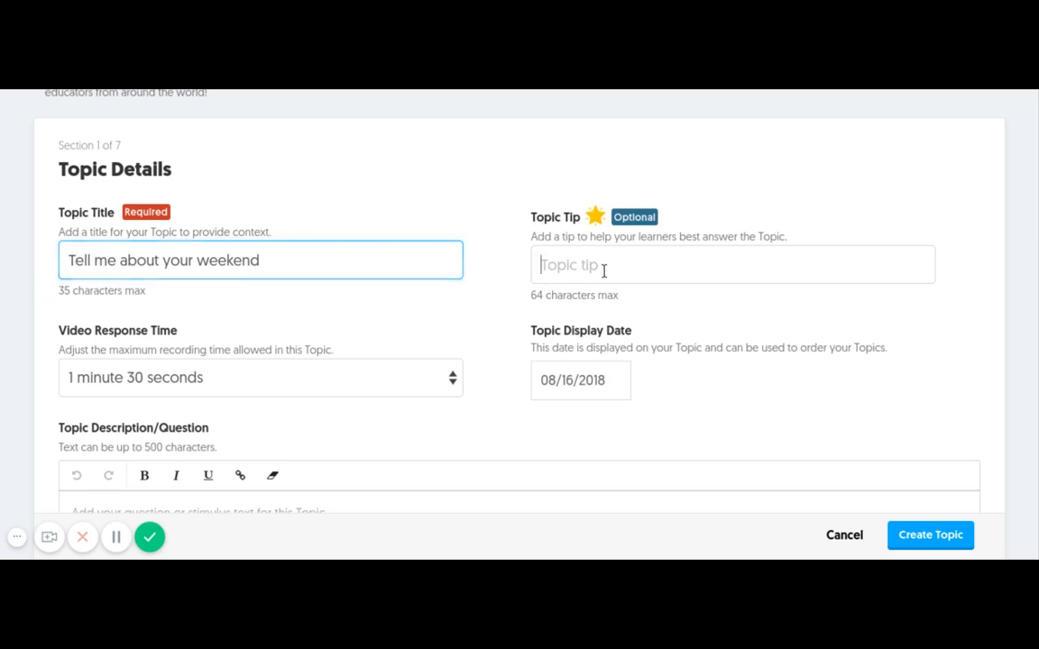
Step: Leave the topic tip empty and set the video response time to 30 seconds
click(603, 270)
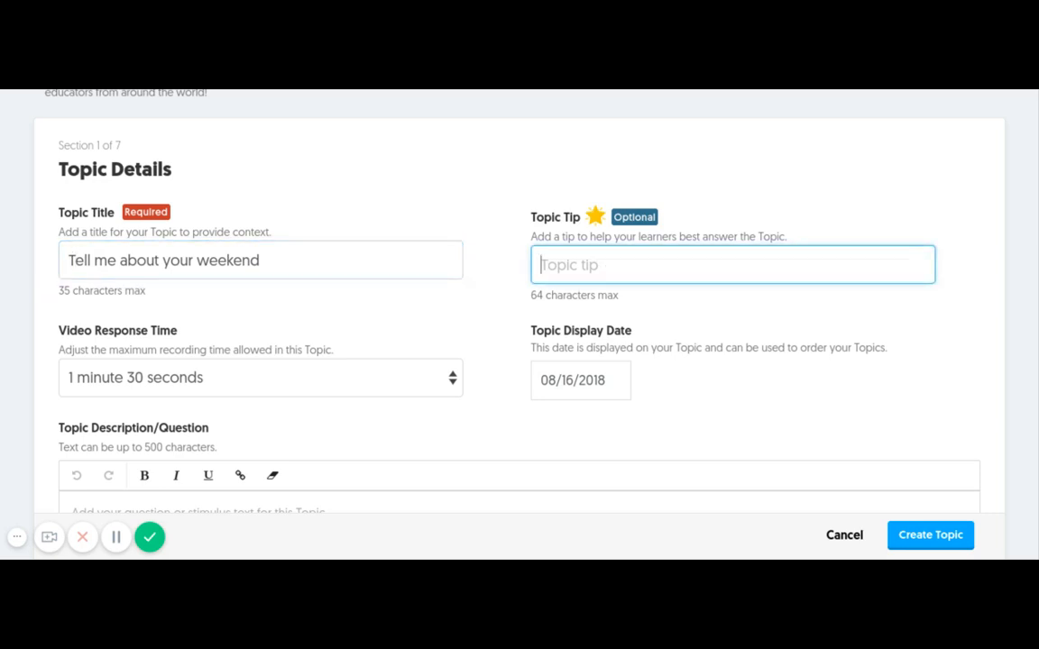
scroll(519, 298, down, 2)
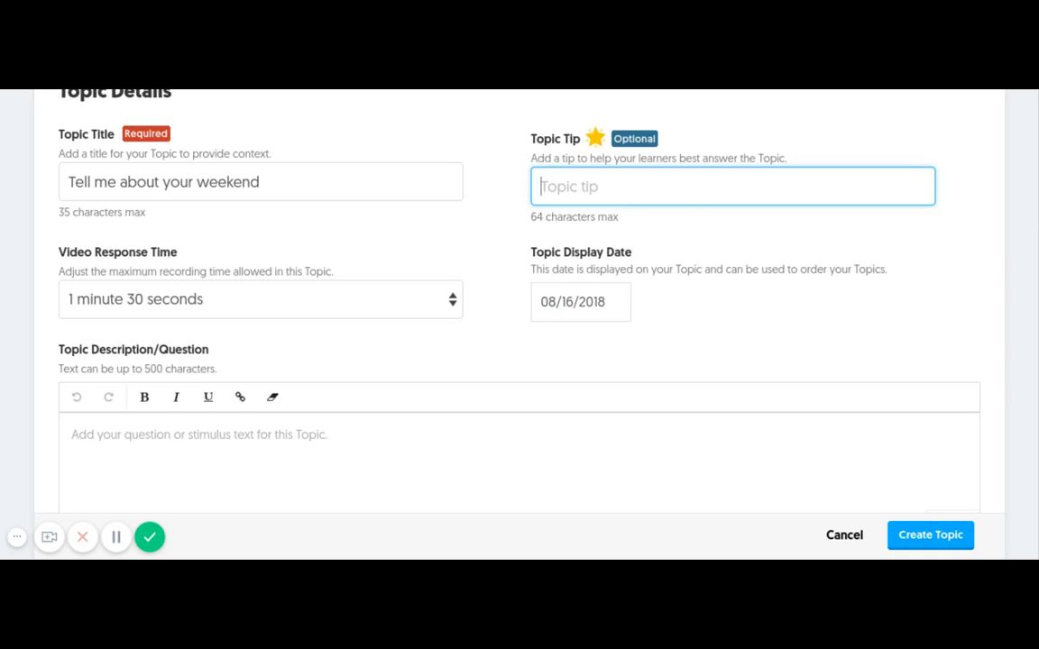
key(Tab)
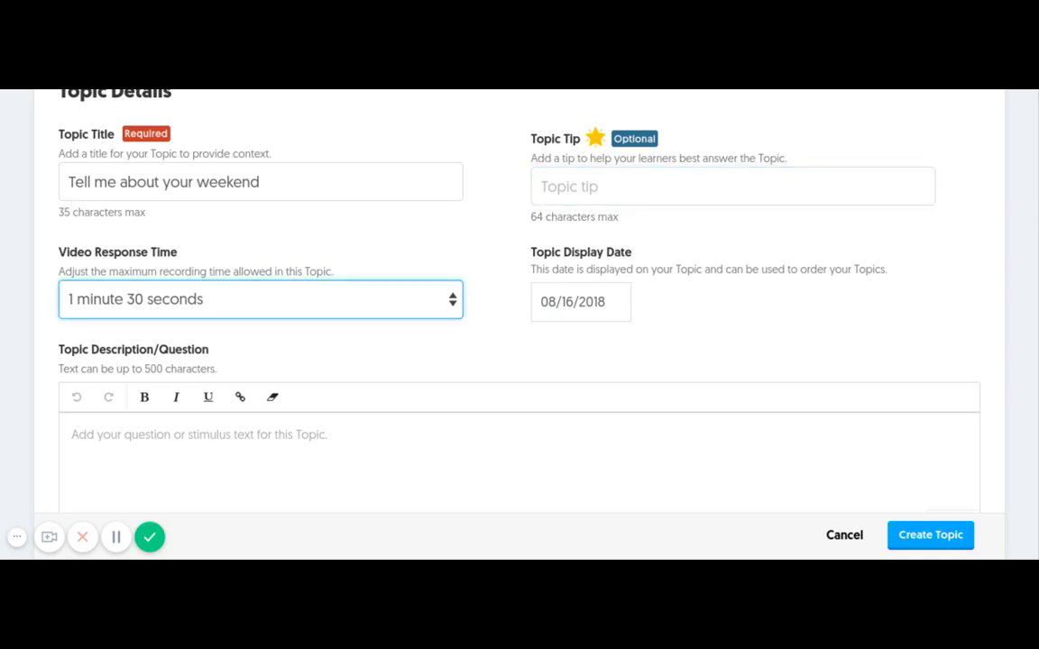
key(Up)
key(Up)
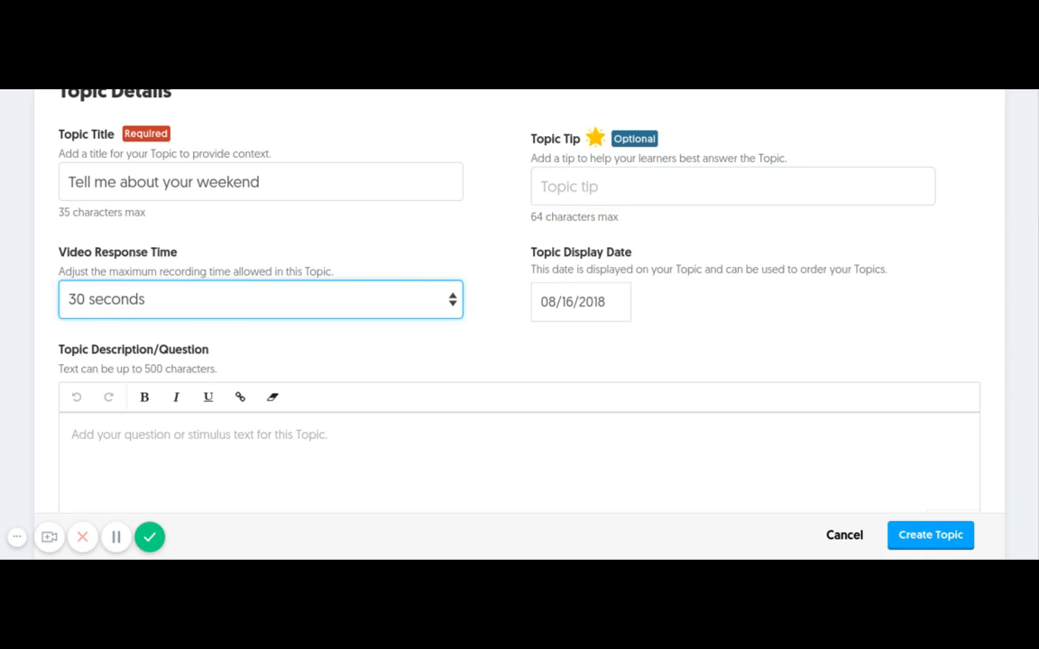
Step: Enter the topic description "Tell us about the activities you did during the weekend."
scroll(520, 325, down, 2)
click(199, 319)
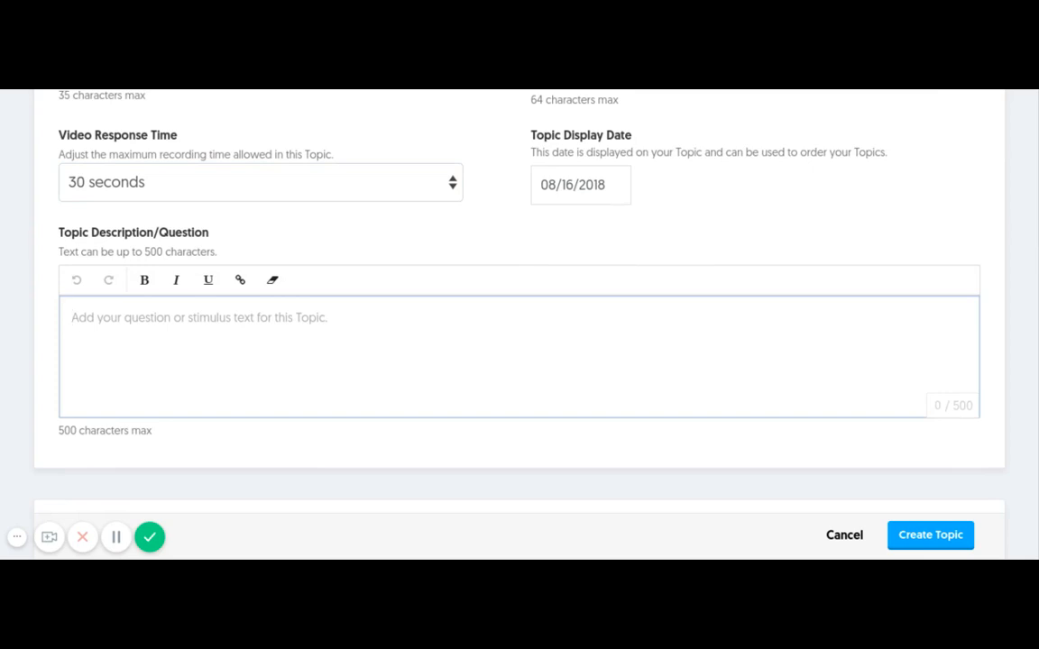
text(Tell )
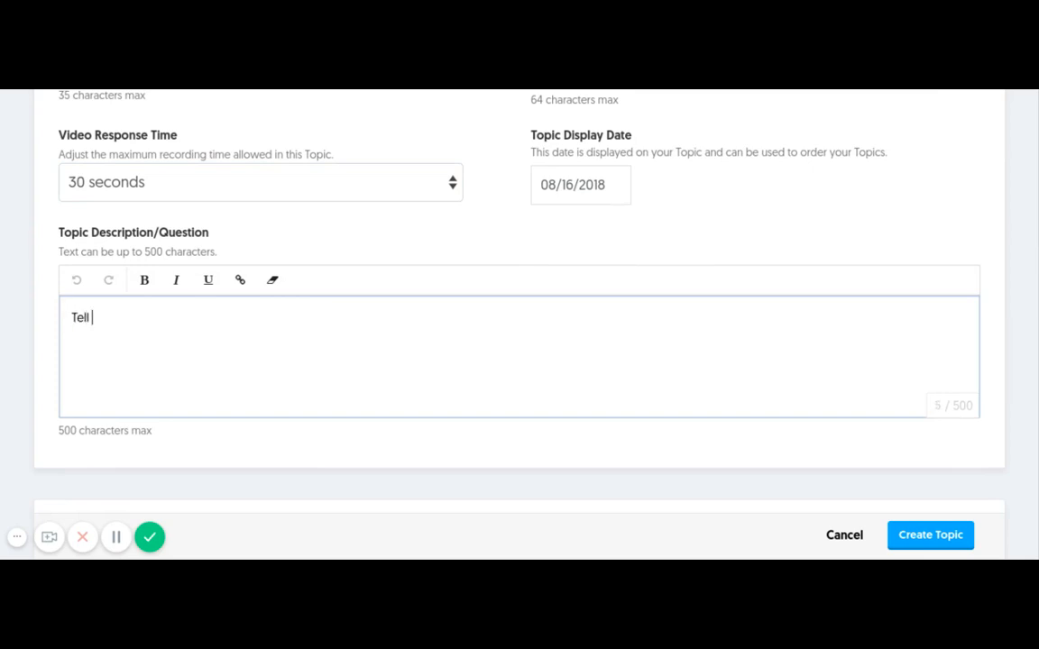
text(us about the activities )
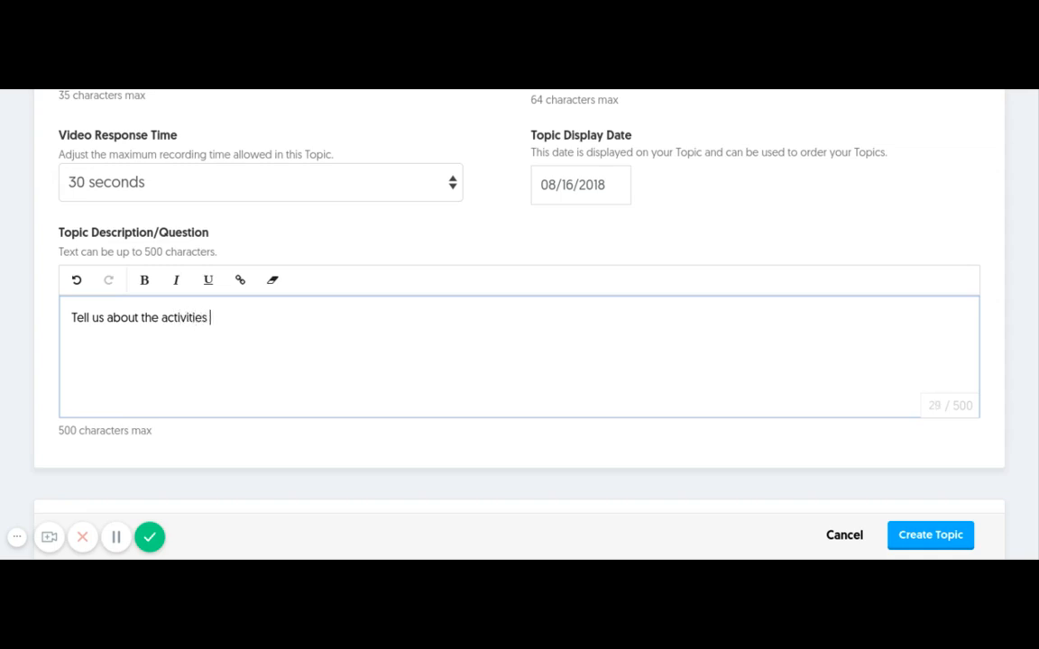
text(you did durein gth)
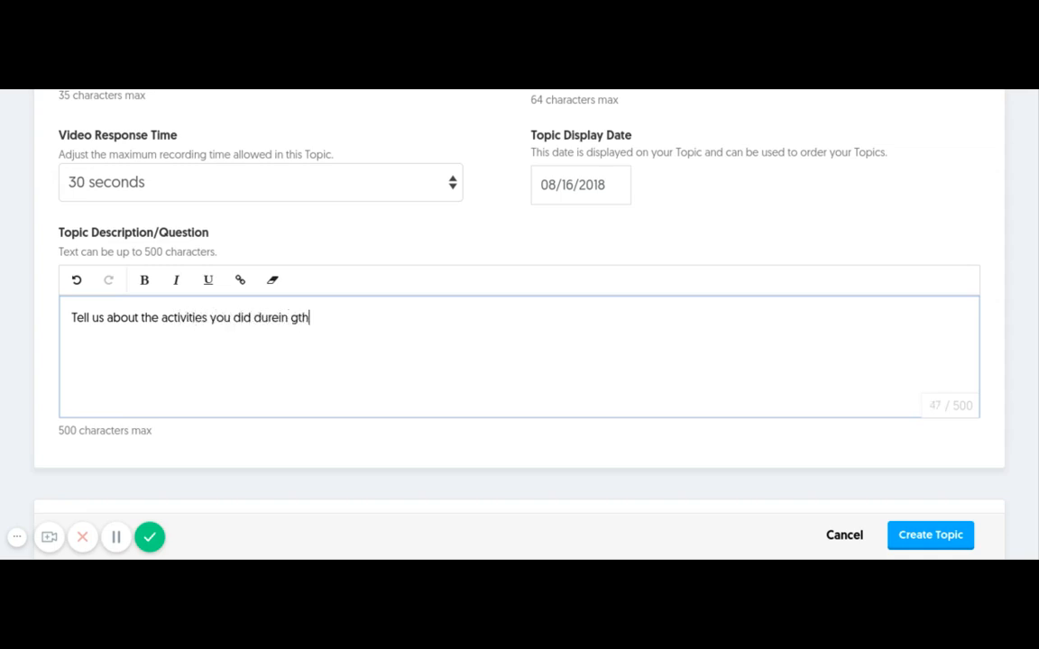
key(BackSpace)
key(BackSpace)
key(BackSpace)
key(BackSpace)
key(BackSpace)
key(BackSpace)
key(BackSpace)
text(ing the weekend.)
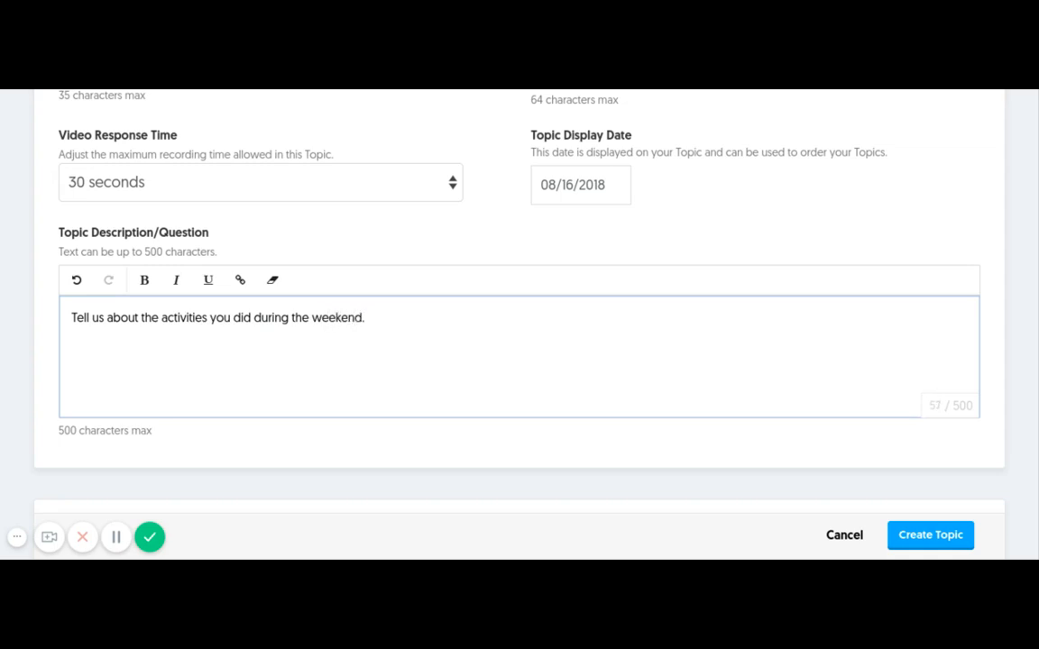
Step: Add the movie camera emoji as the topic resource, leaving the topic's privacy and status settings at their defaults
scroll(519, 315, down, 3)
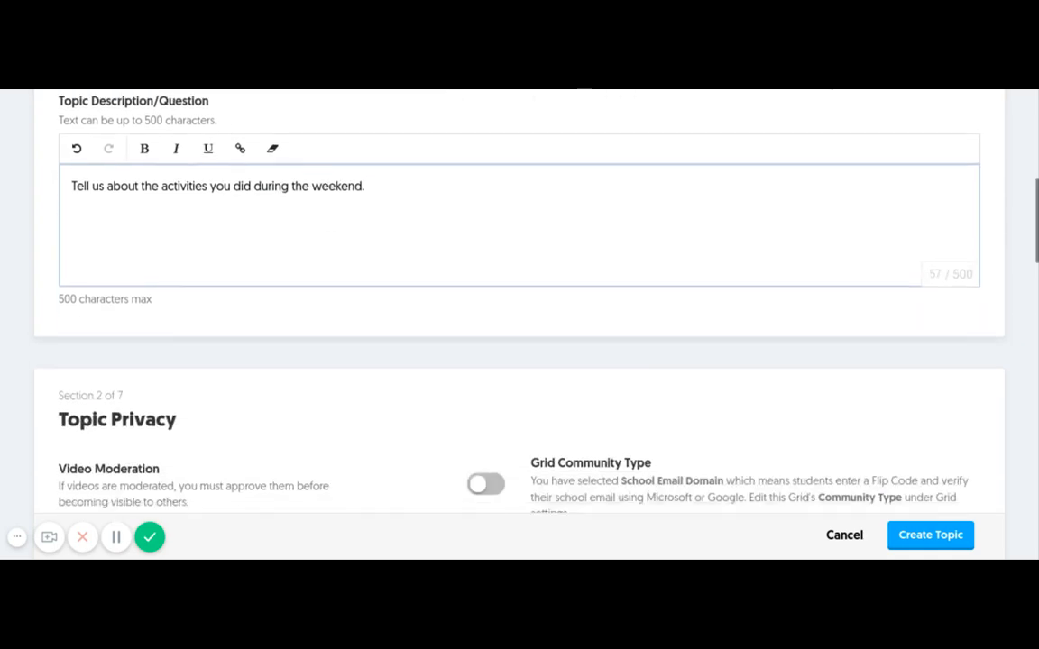
scroll(520, 316, down, 4)
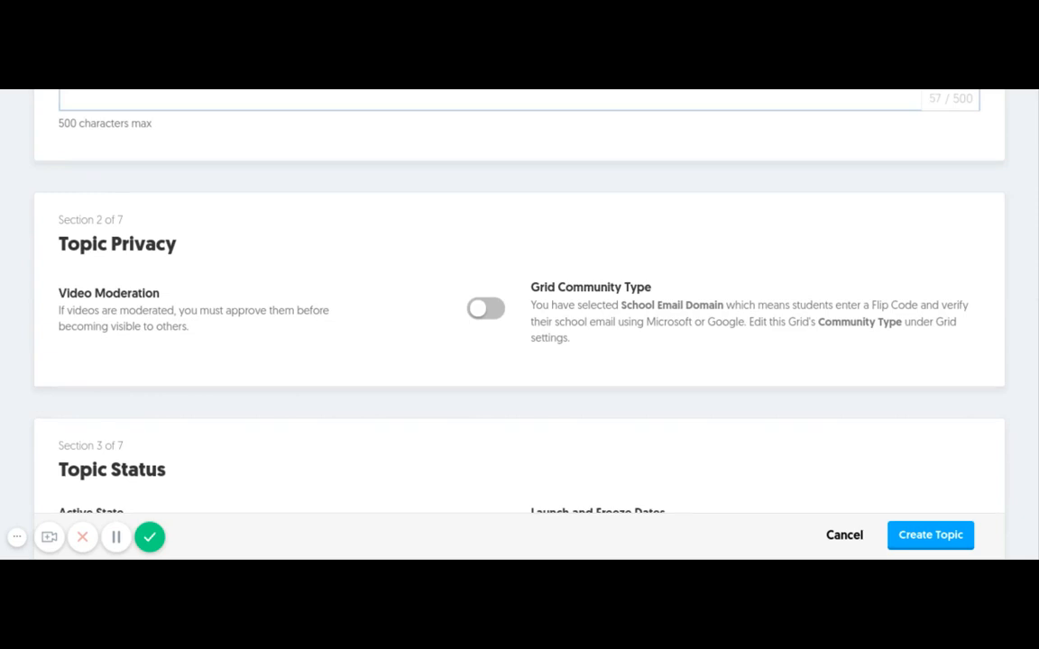
scroll(519, 306, down, 3)
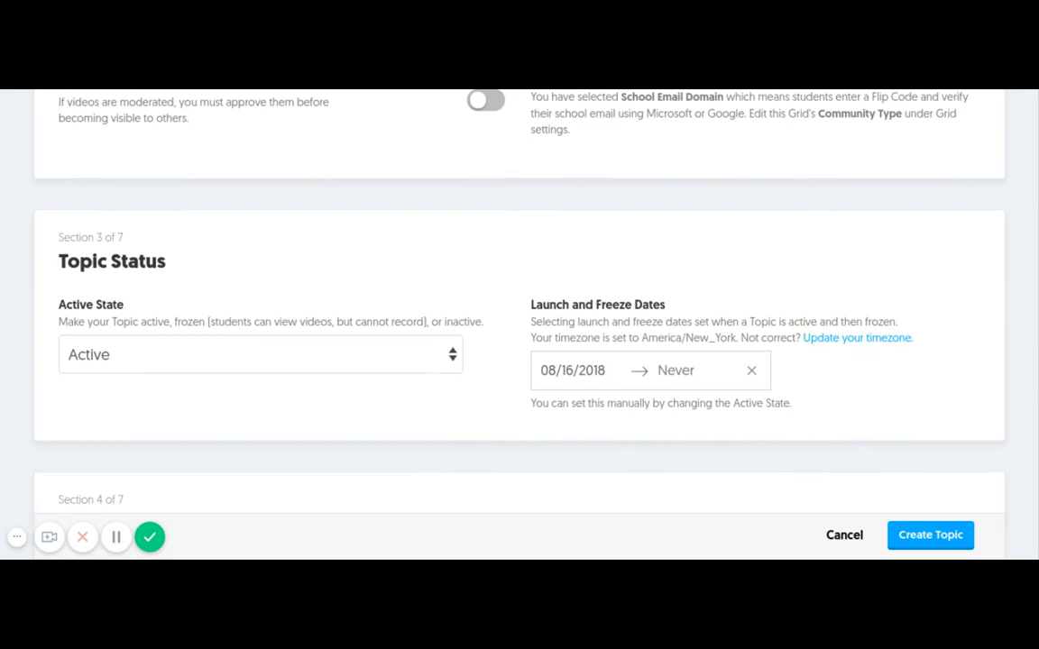
scroll(520, 306, down, 2)
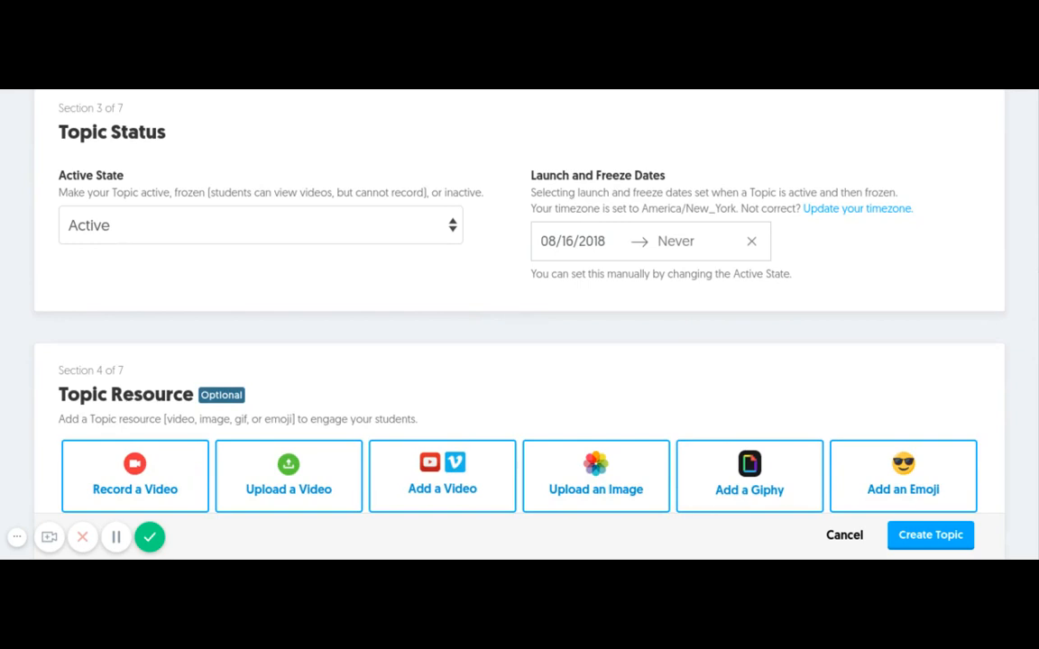
scroll(519, 307, down, 3)
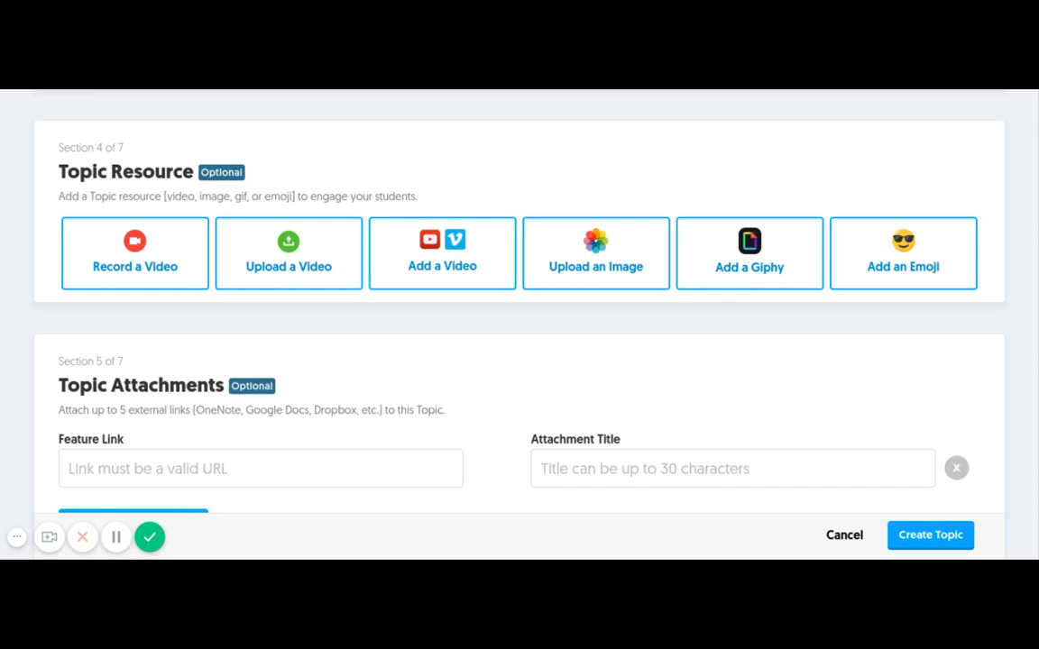
click(902, 254)
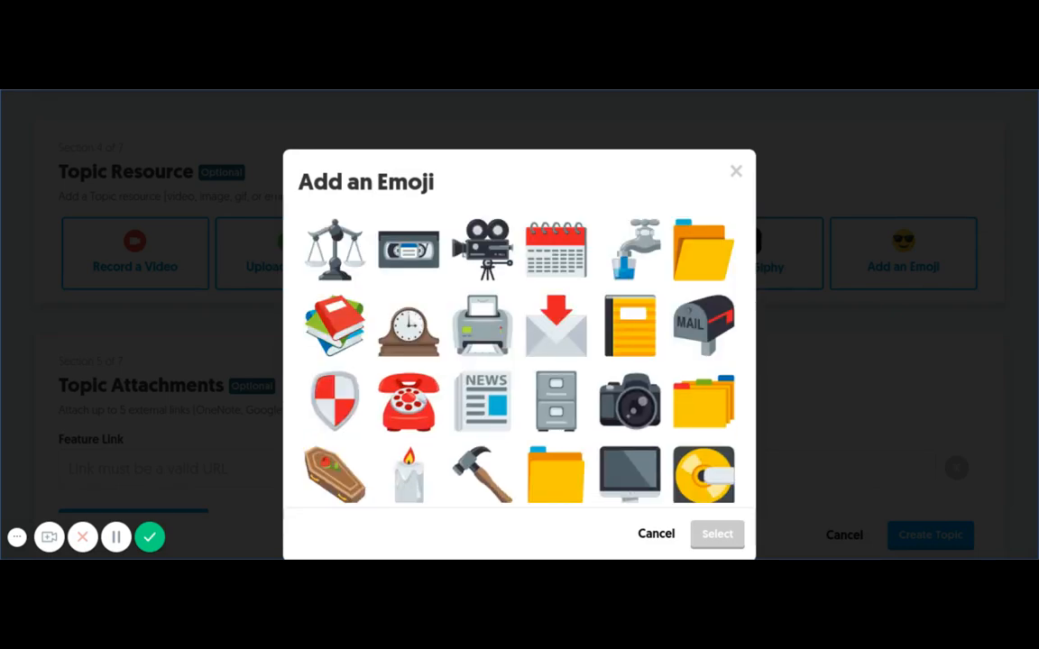
click(482, 246)
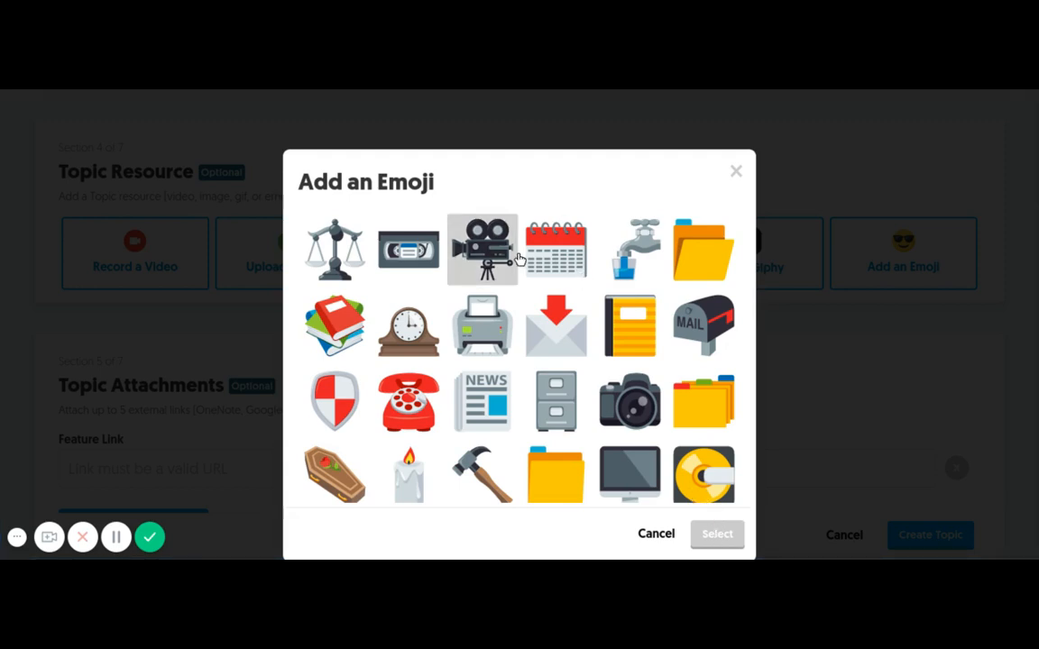
click(716, 535)
Step: Review the topic's resource, attachment and video feature settings
scroll(630, 292, down, 2)
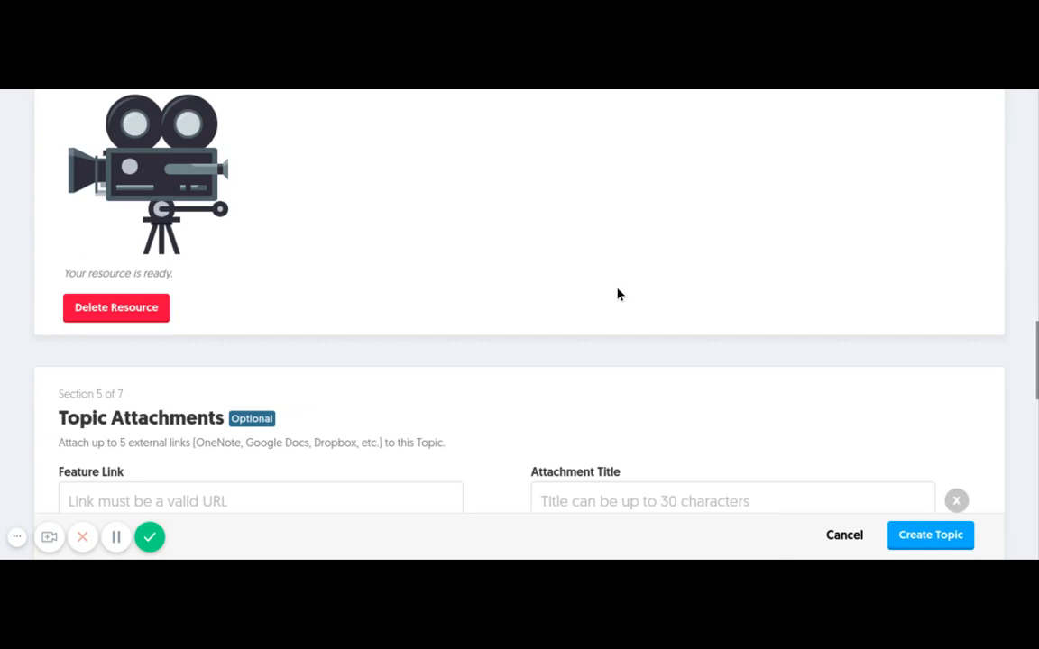
scroll(448, 257, up, 3)
scroll(448, 257, up, 4)
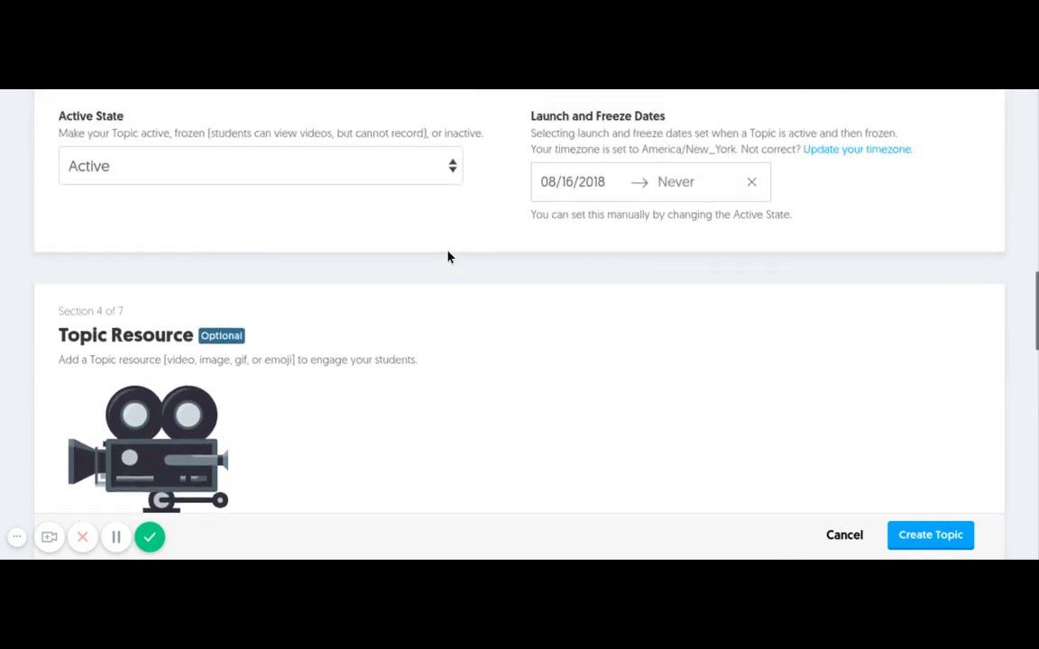
scroll(449, 258, down, 2)
scroll(342, 220, down, 5)
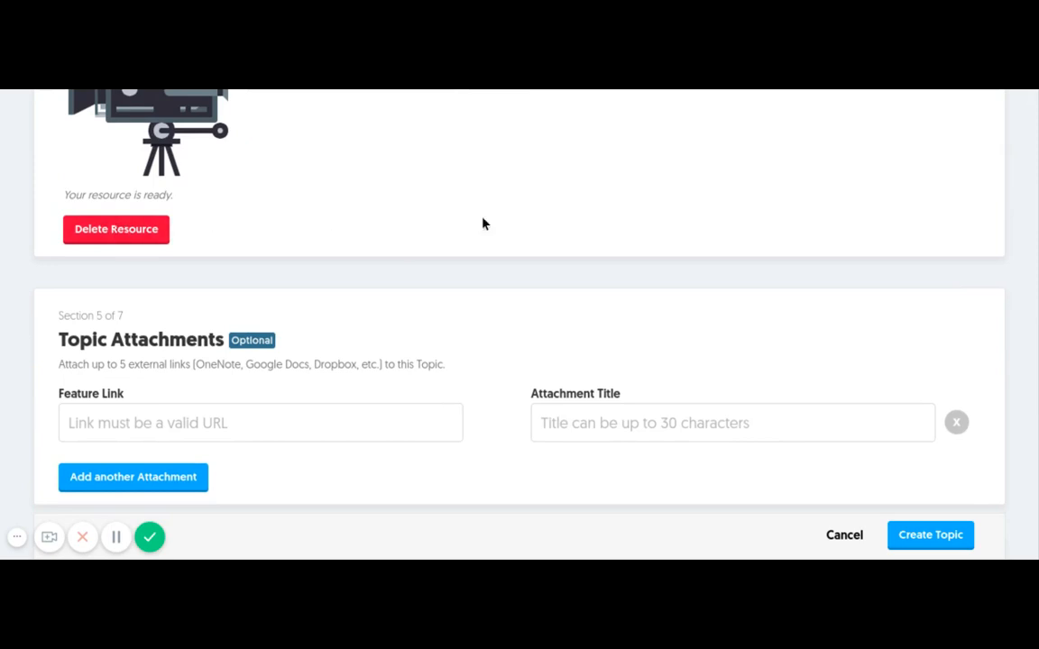
scroll(536, 227, down, 2)
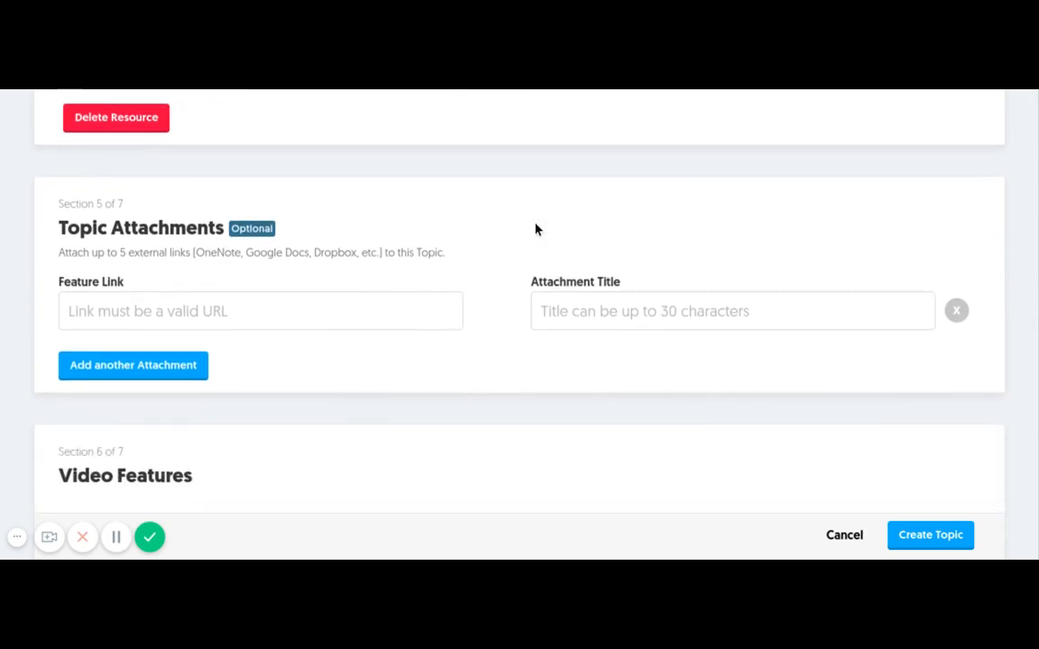
scroll(535, 229, down, 1)
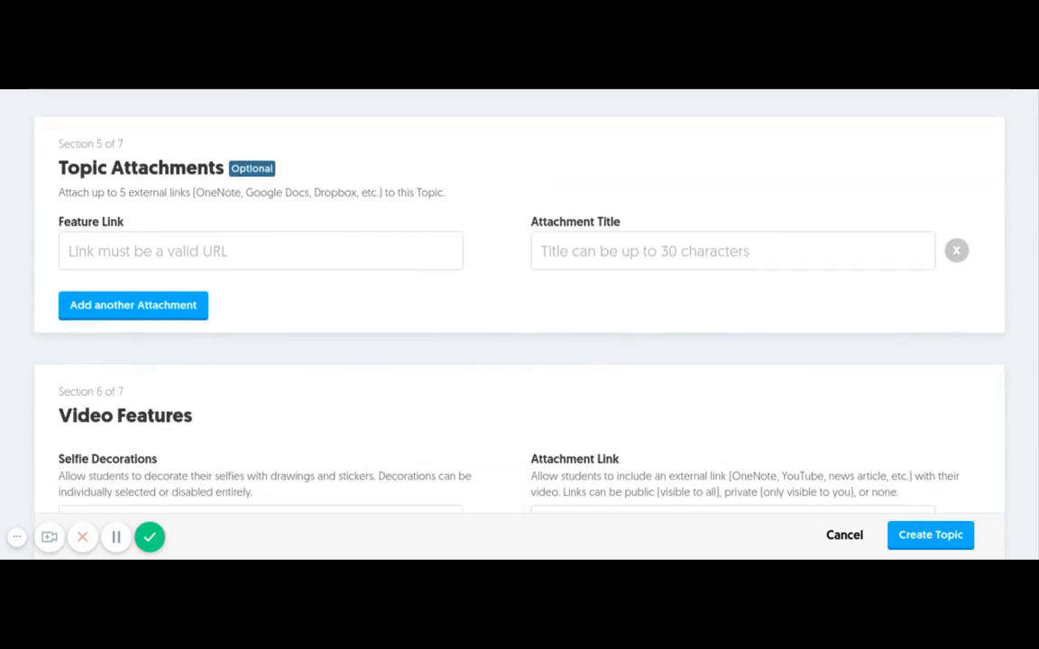
scroll(536, 271, down, 2)
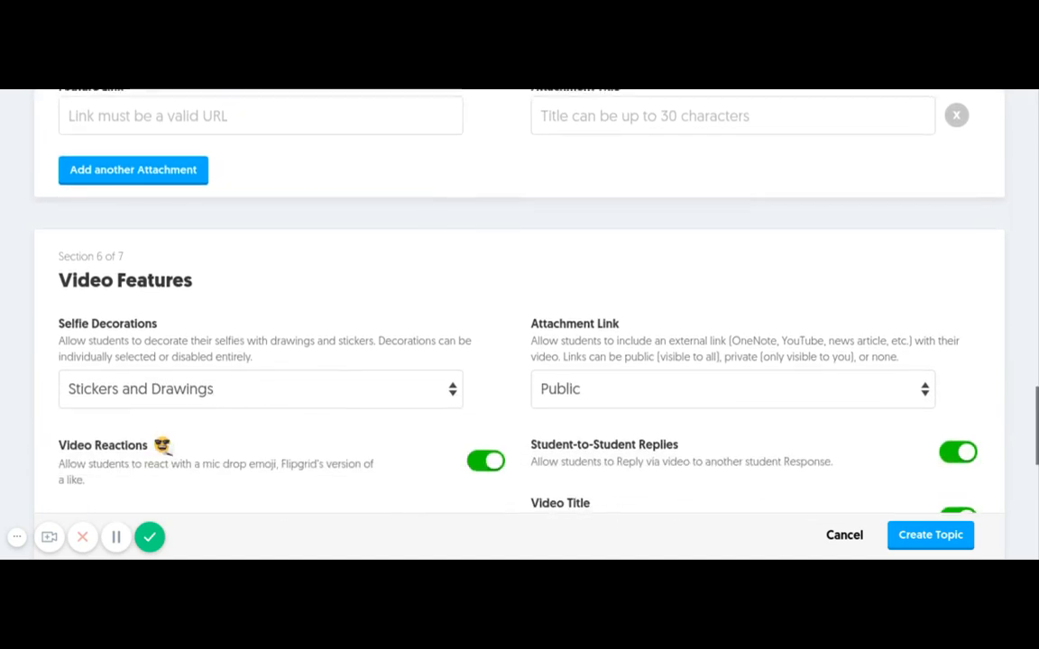
scroll(536, 270, down, 1)
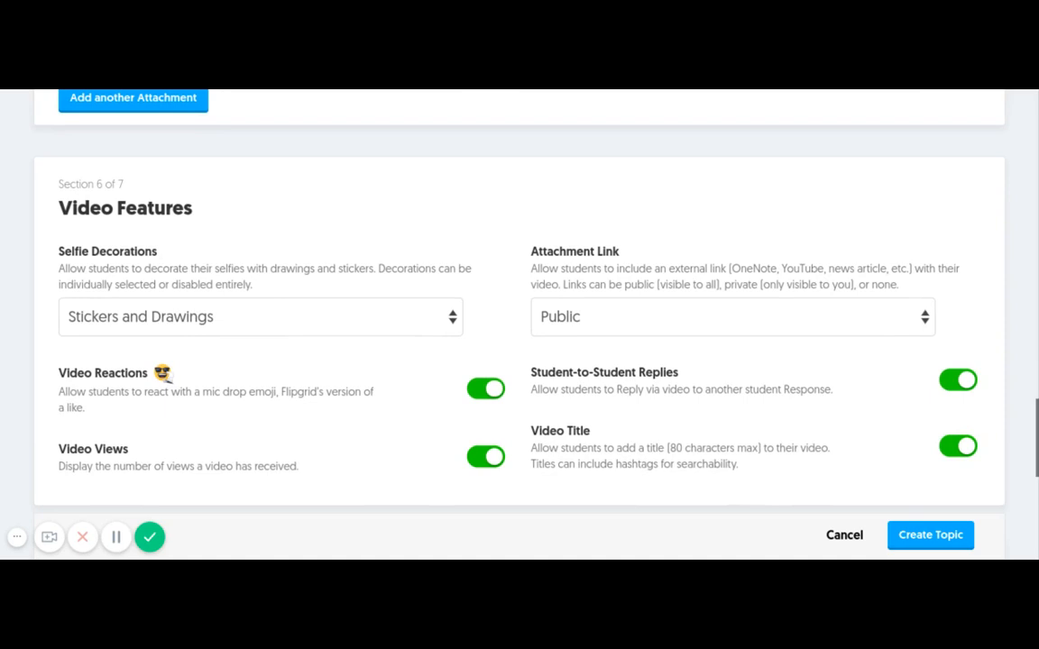
scroll(519, 298, down, 1)
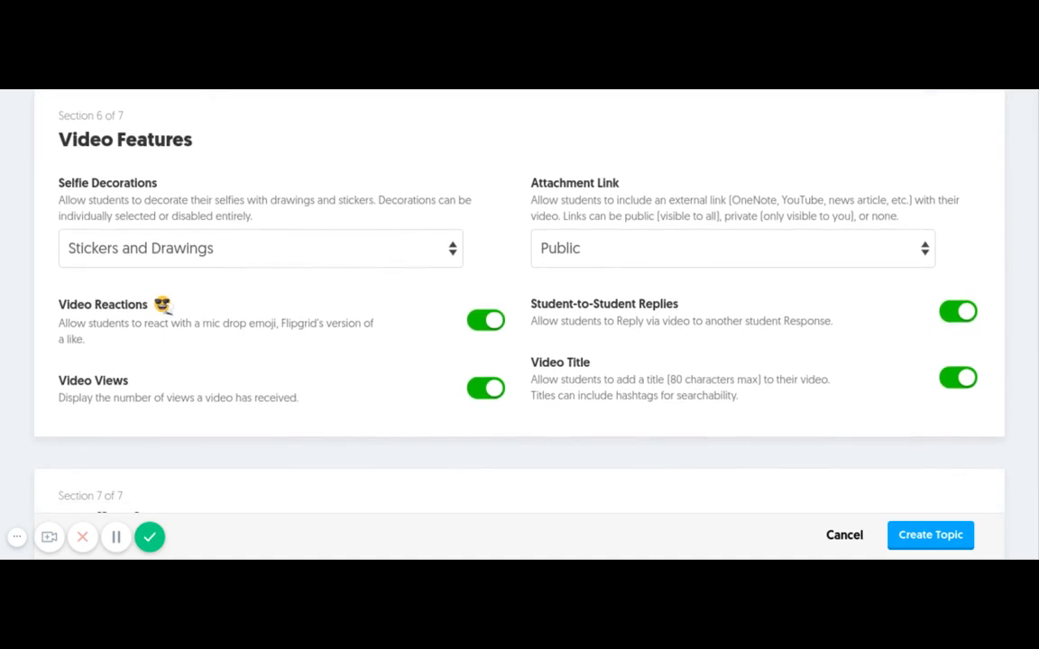
scroll(519, 270, up, 1)
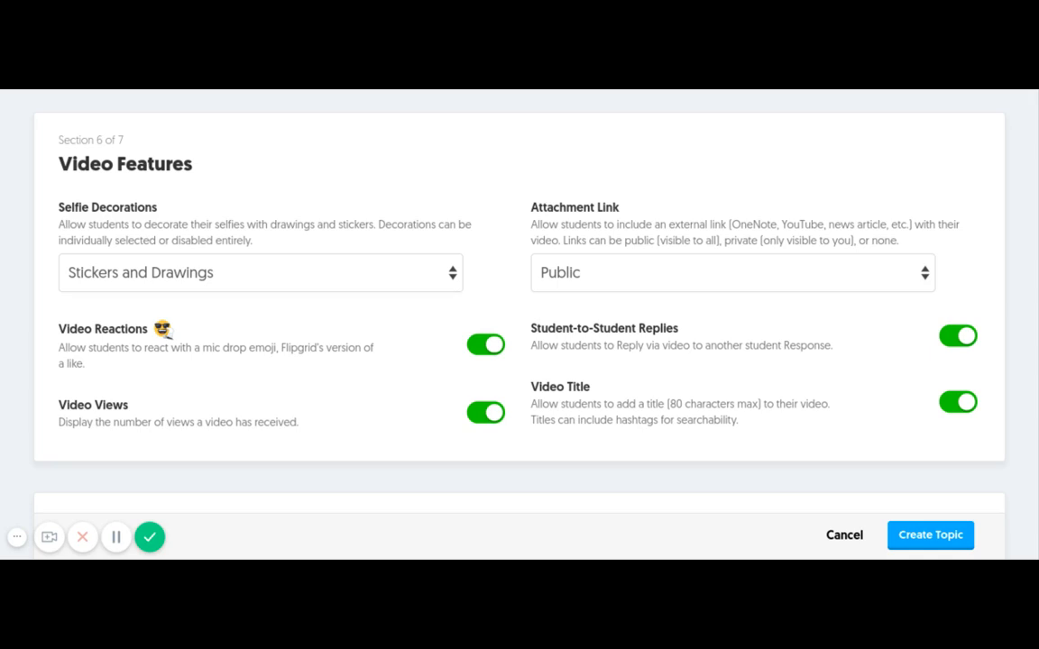
Step: Keep Basic Feedback for the topic and create it
scroll(519, 324, down, 6)
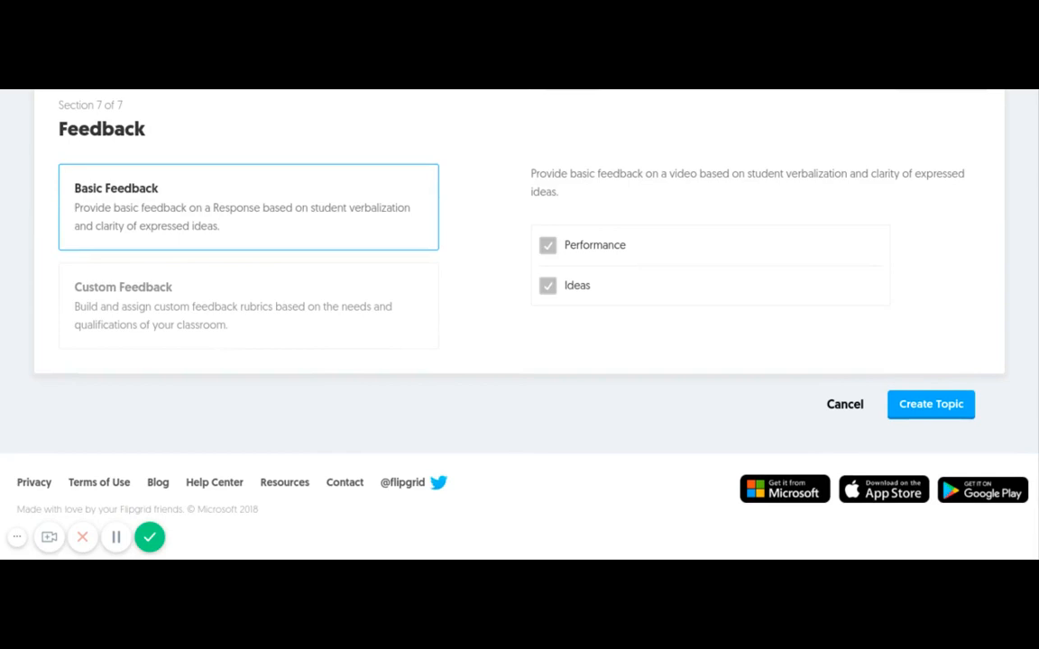
scroll(520, 271, down, 1)
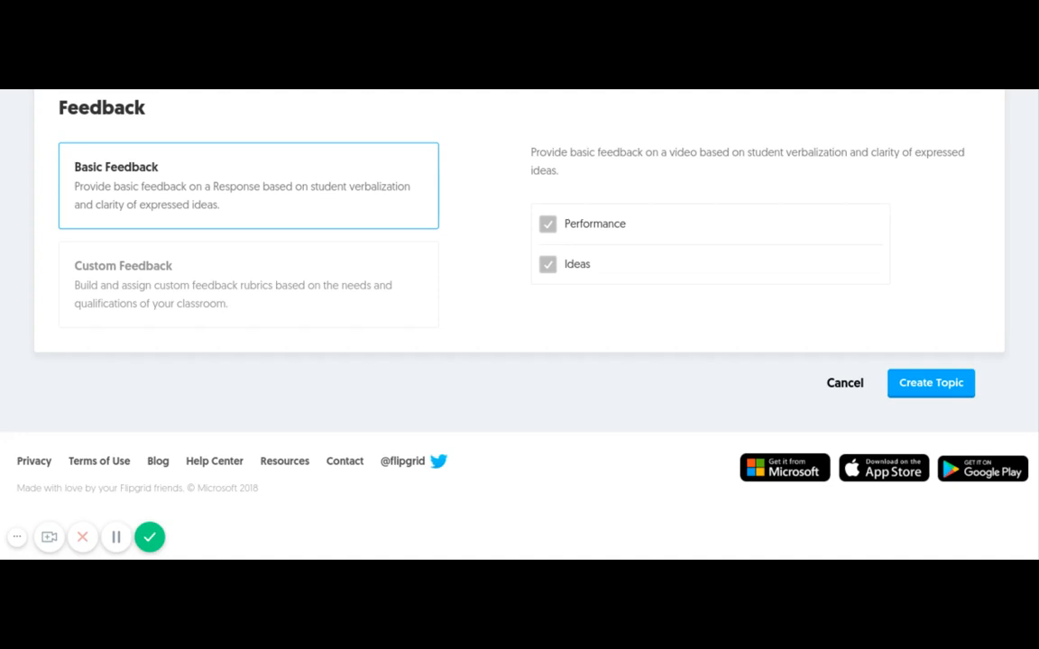
click(930, 383)
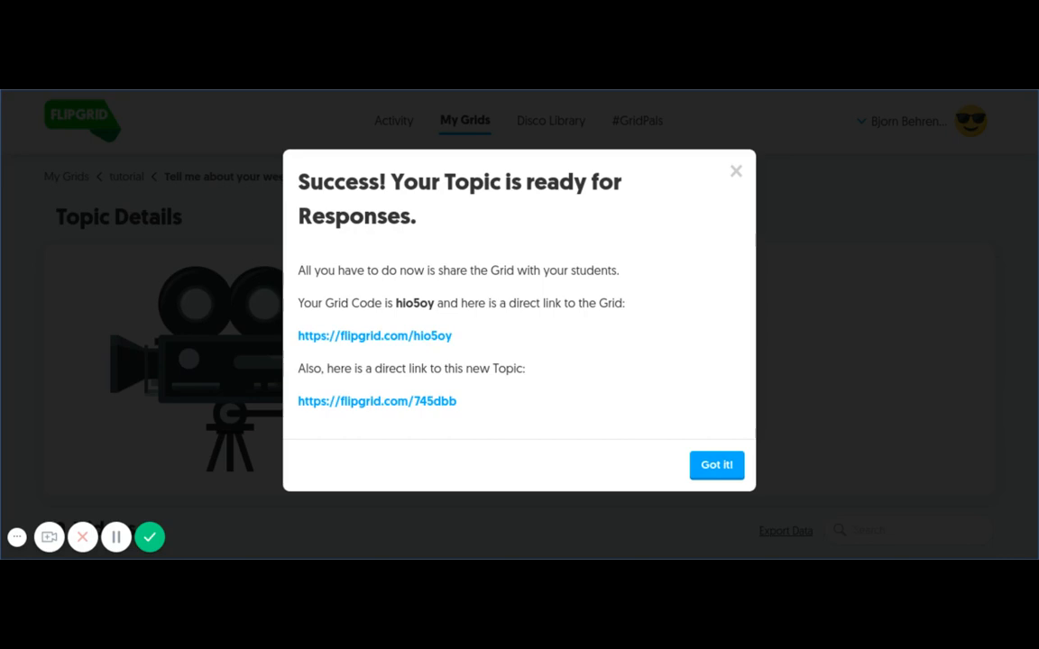
Step: Dismiss the topic creation confirmation and look over the new topic's details and its video response list
key(Escape)
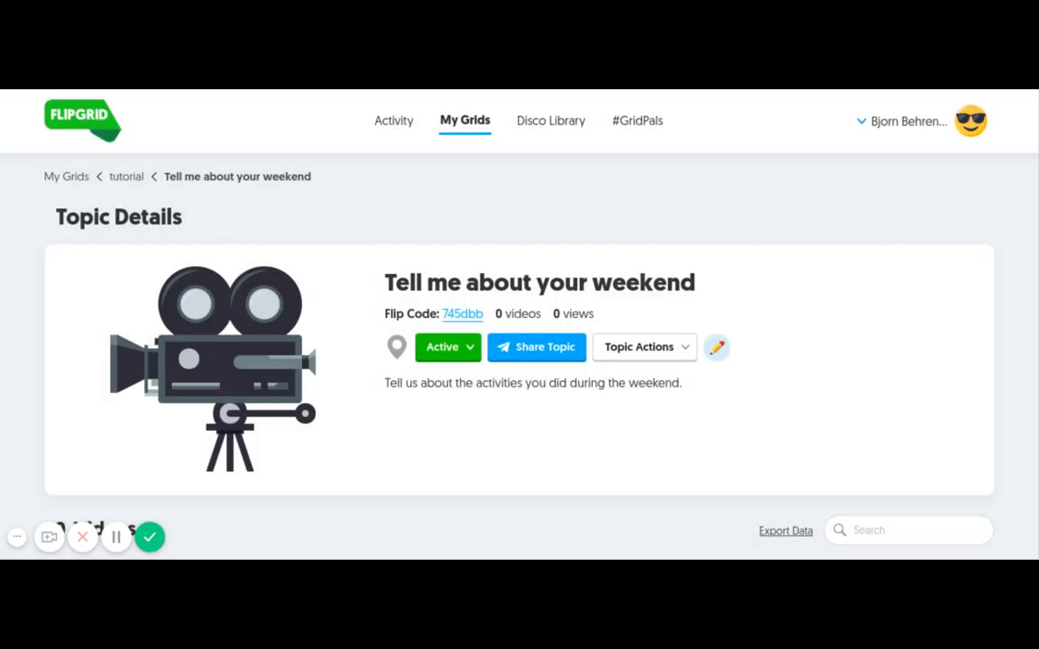
scroll(520, 325, down, 5)
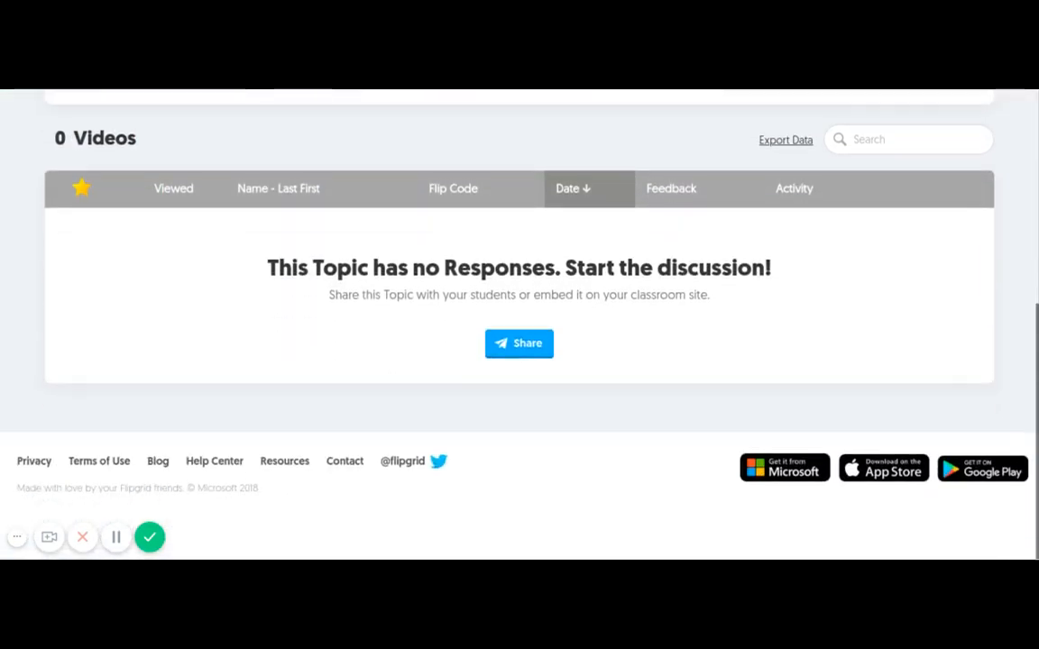
scroll(519, 324, up, 5)
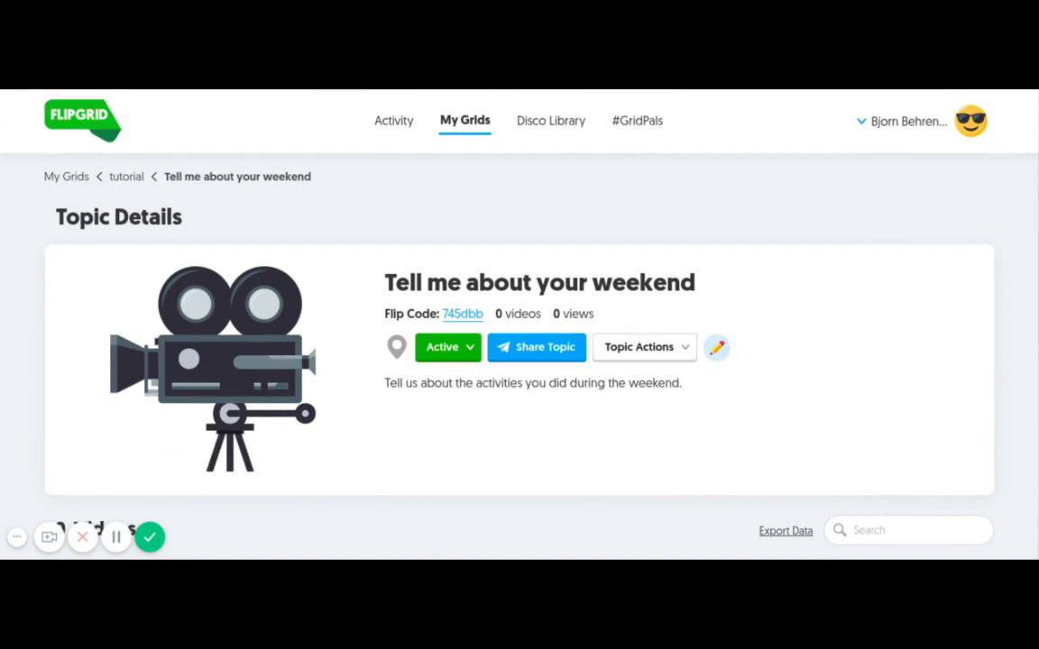
Step: Return to the list of Grids and open the "Ideas for the Classroom" topic in the "SVU BadgerPD Badge" Grid
click(465, 121)
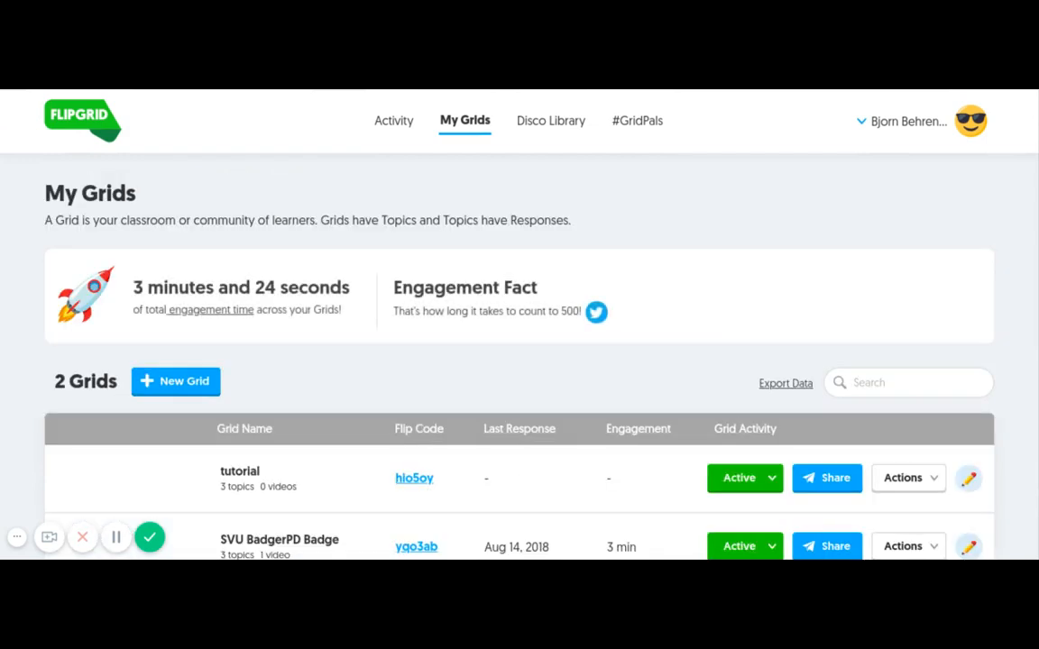
scroll(520, 325, down, 1)
scroll(519, 325, down, 1)
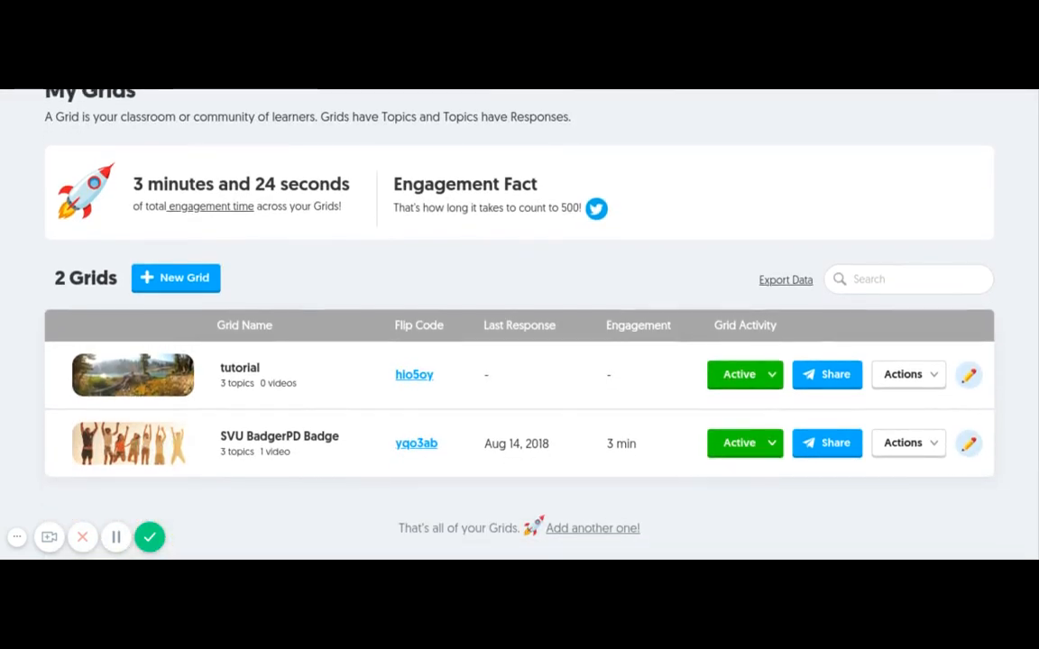
scroll(519, 325, down, 1)
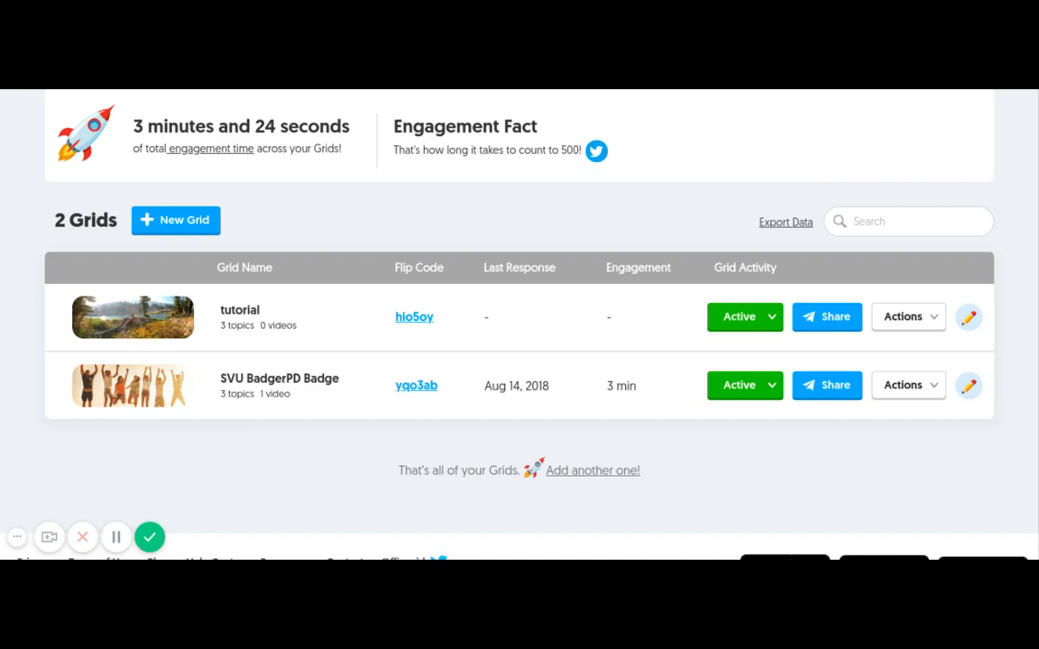
click(279, 378)
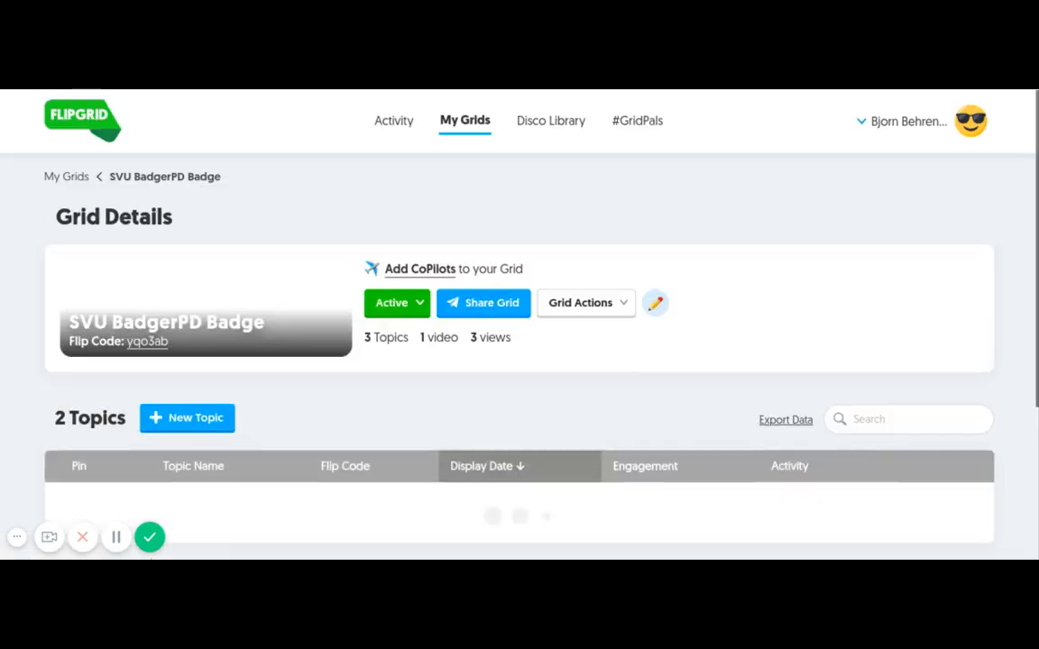
scroll(519, 360, down, 1)
scroll(519, 324, down, 3)
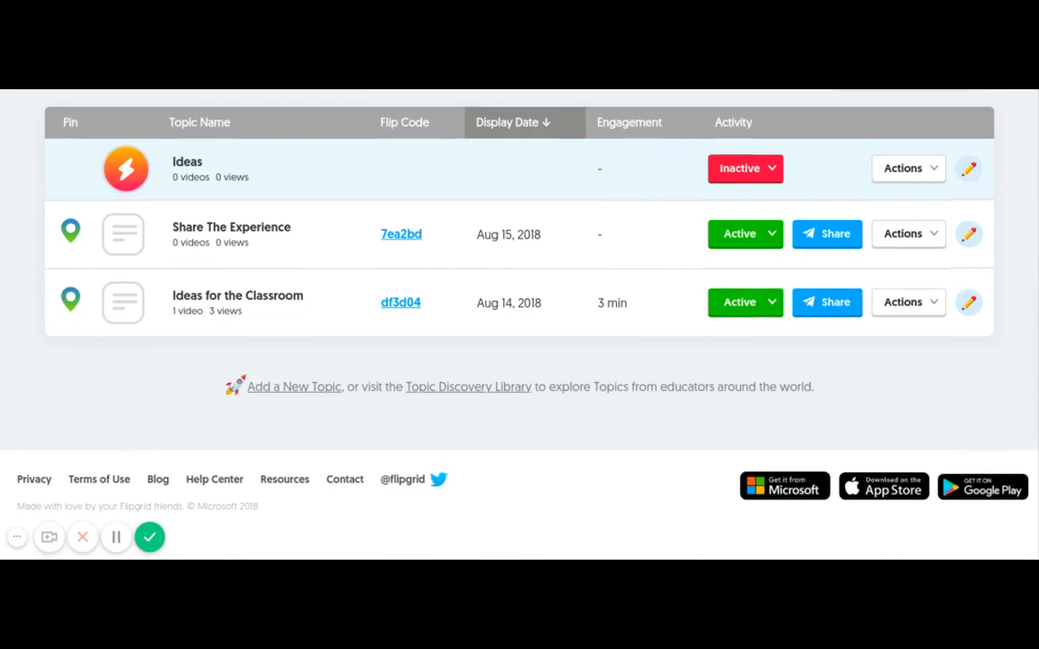
click(237, 296)
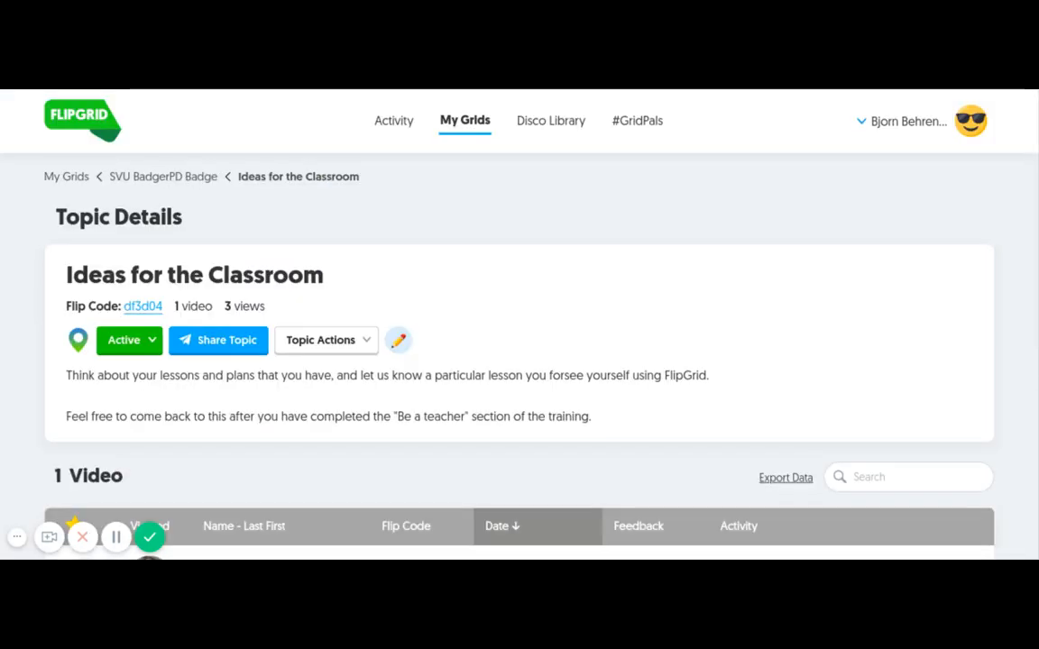
Step: Open the submitted video response in the "Ideas for the Classroom" topic and pause its playback
scroll(519, 324, down, 2)
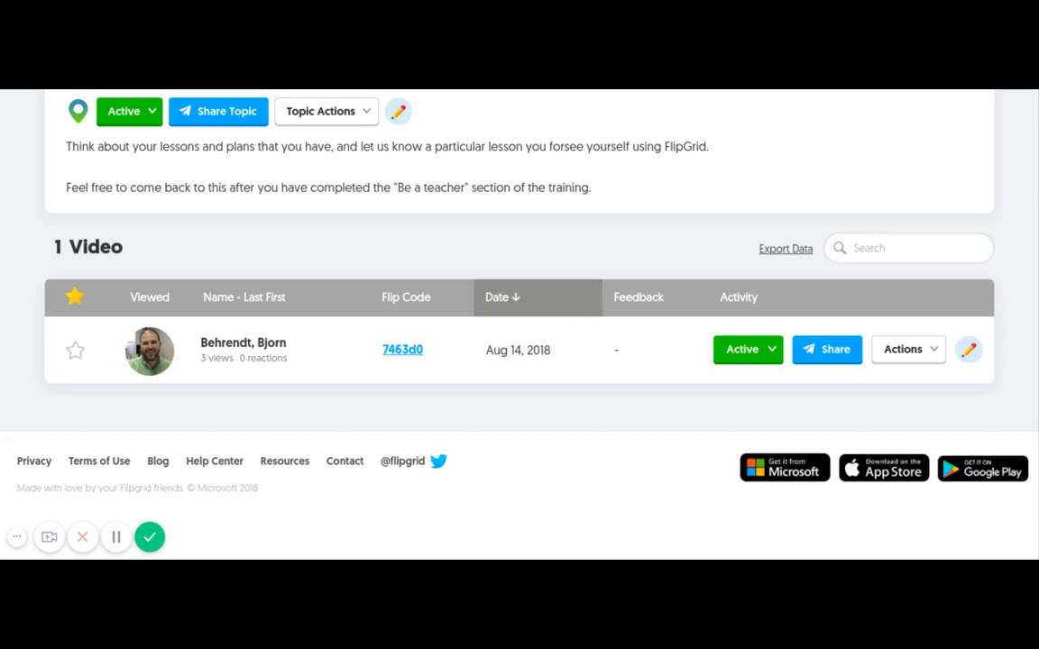
click(243, 344)
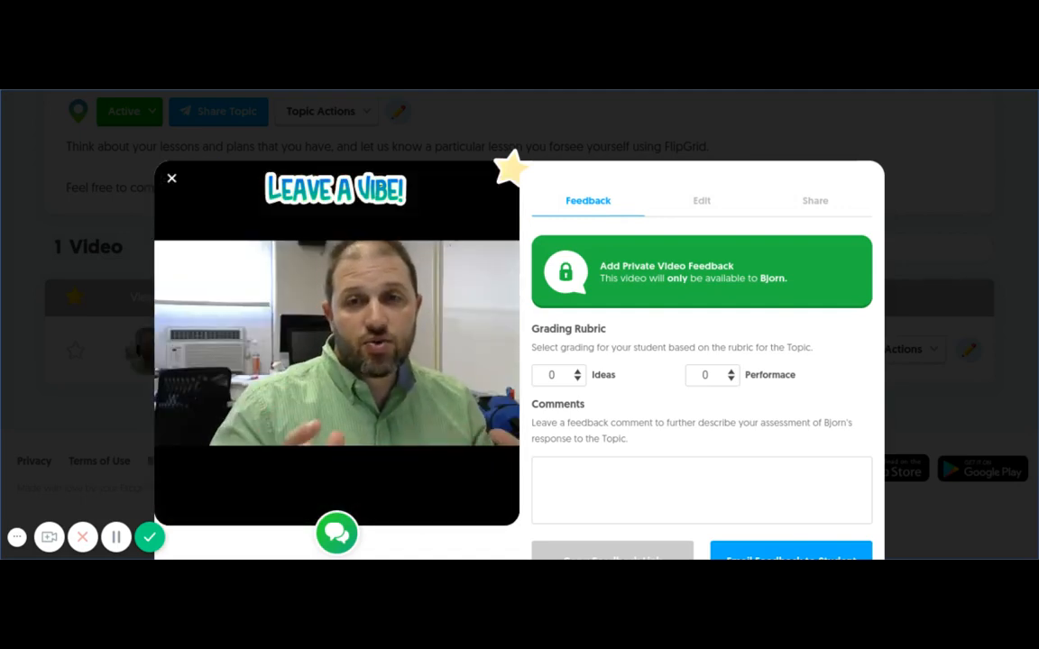
scroll(519, 361, down, 1)
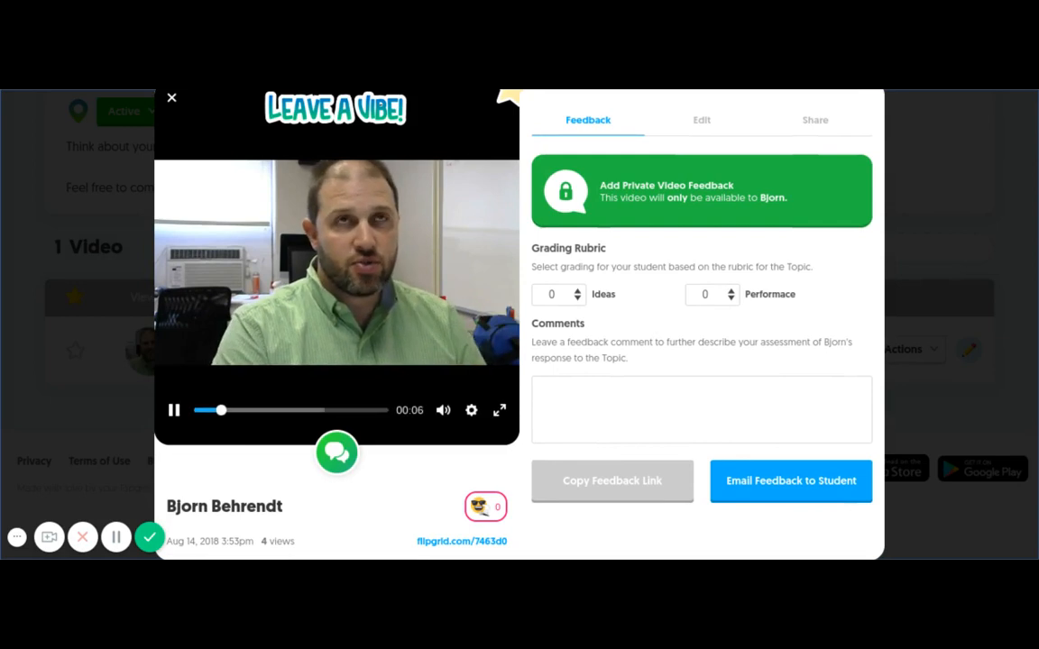
click(174, 411)
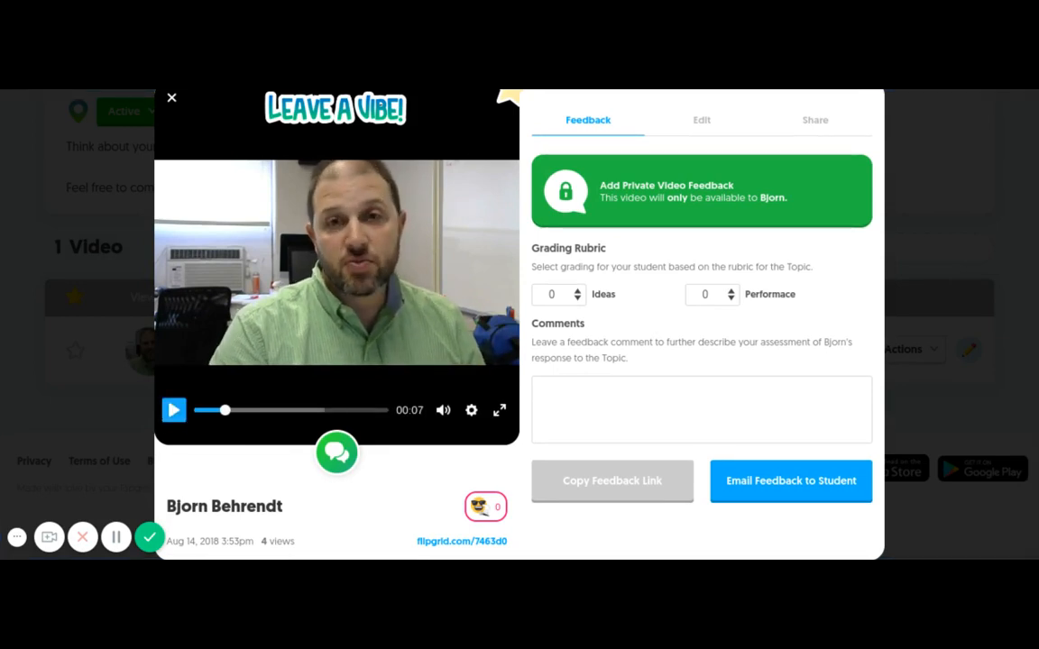
Step: Examine the response's private video feedback, grading rubric and comment options, and close the response without entering feedback
click(702, 409)
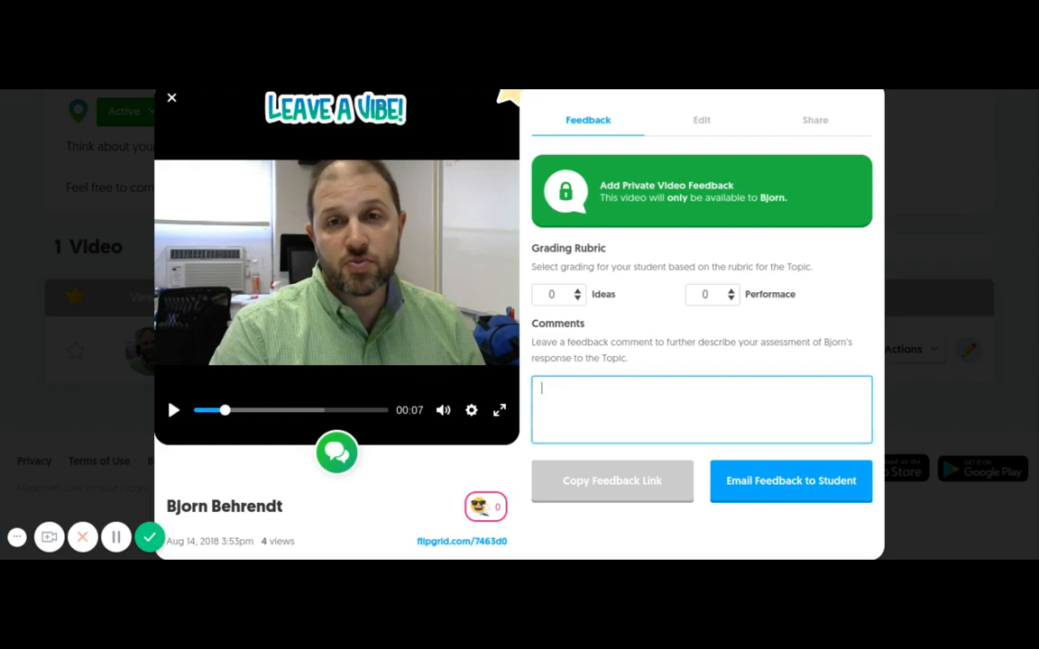
scroll(150, 365, up, 1)
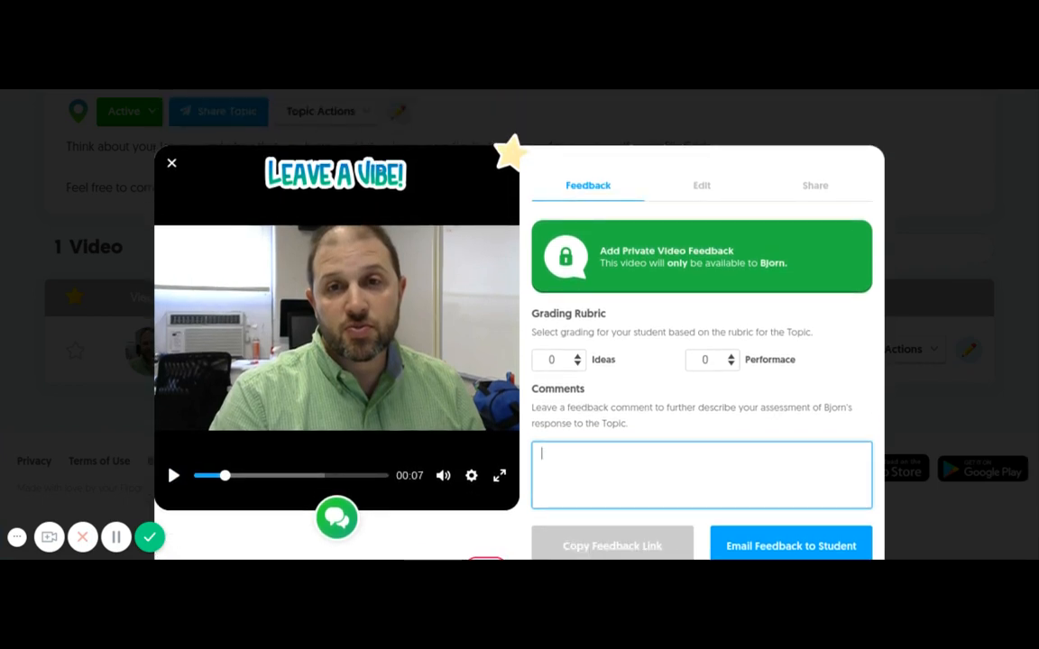
scroll(520, 325, down, 1)
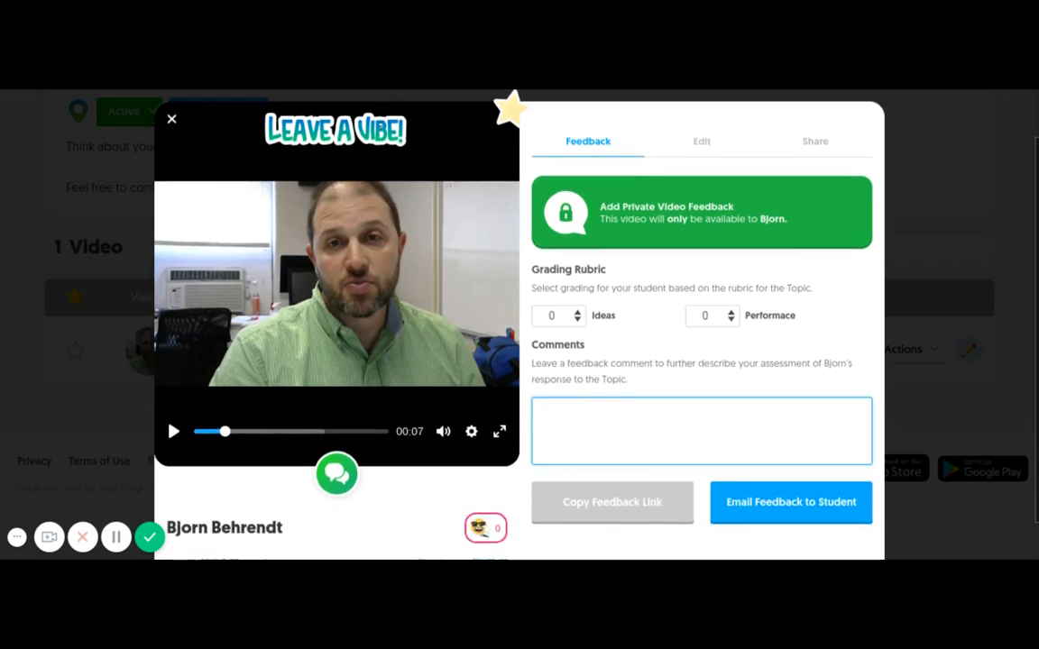
scroll(520, 325, up, 1)
key(Escape)
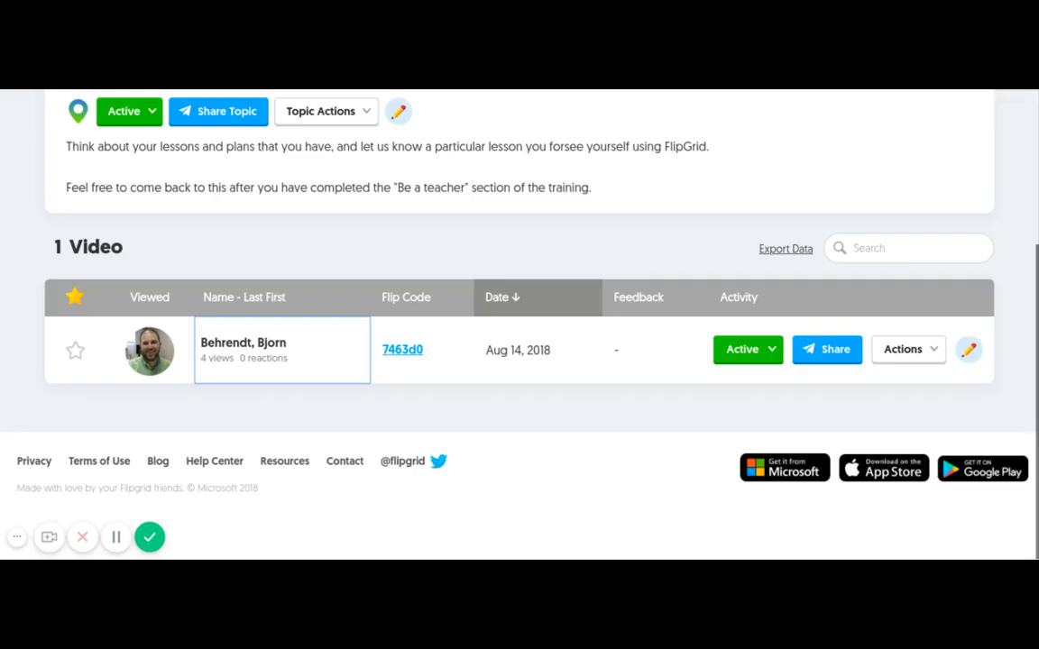
Step: Return from the topic to the overview of all Grids and look over the list
scroll(519, 324, up, 4)
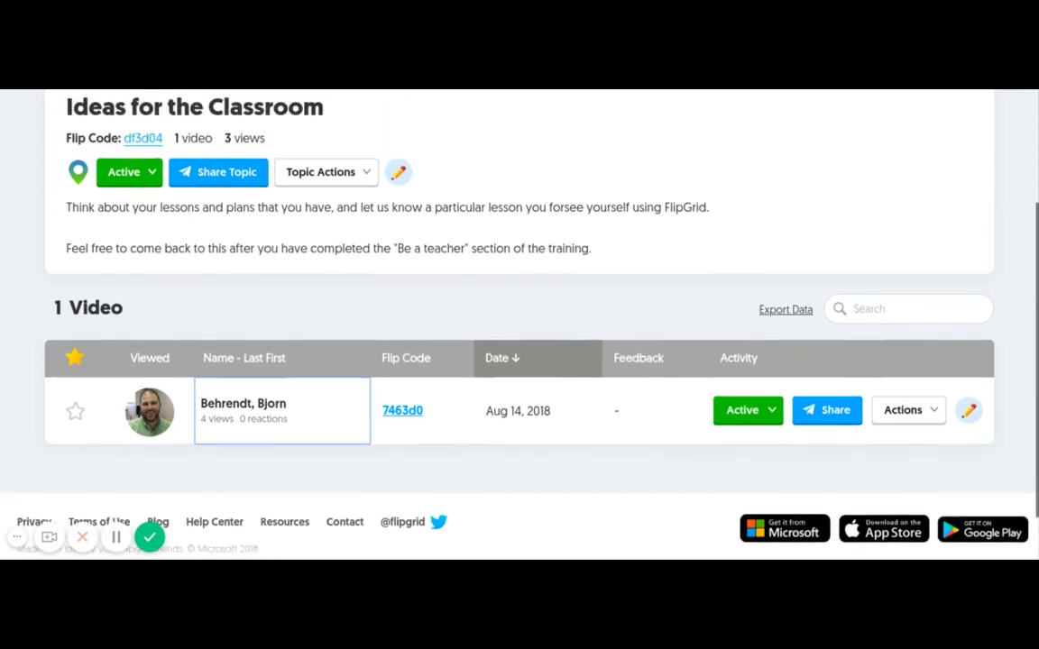
click(465, 120)
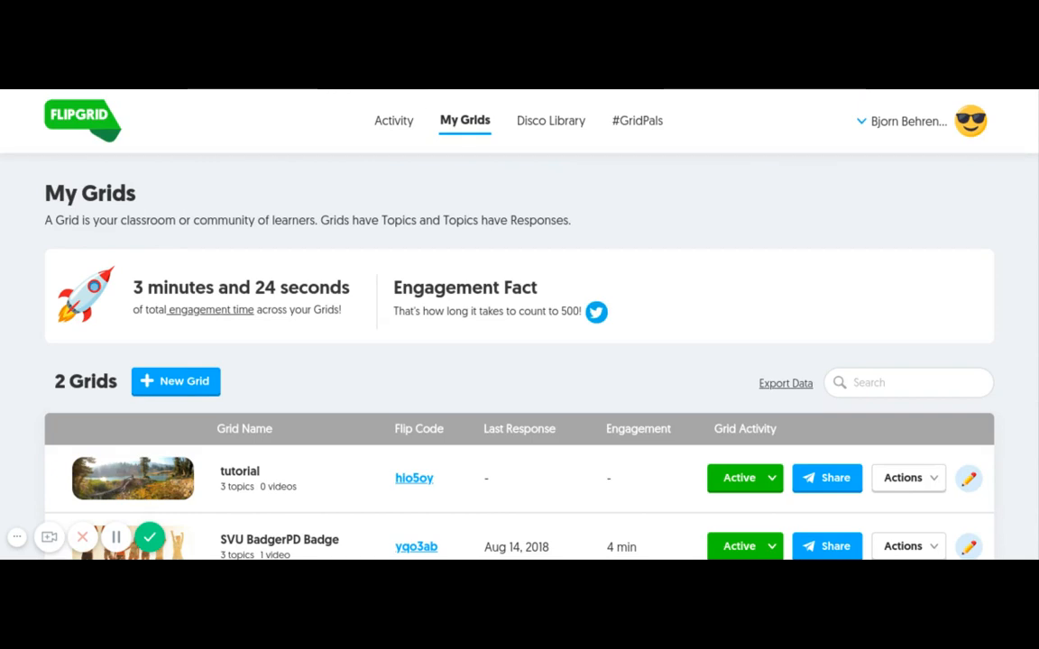
scroll(519, 324, down, 3)
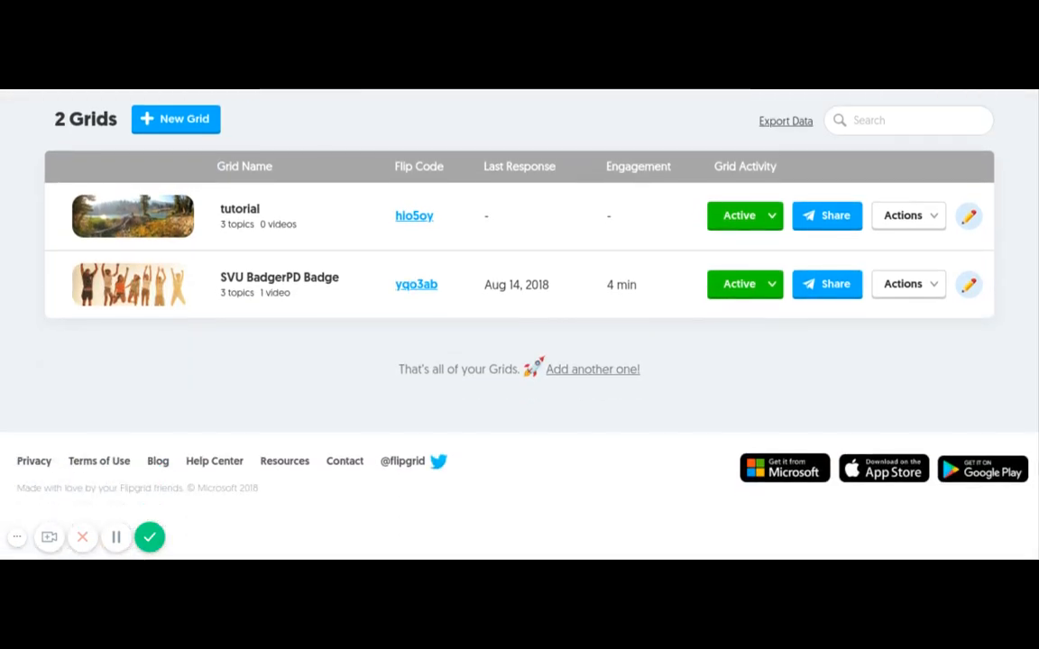
scroll(520, 325, up, 3)
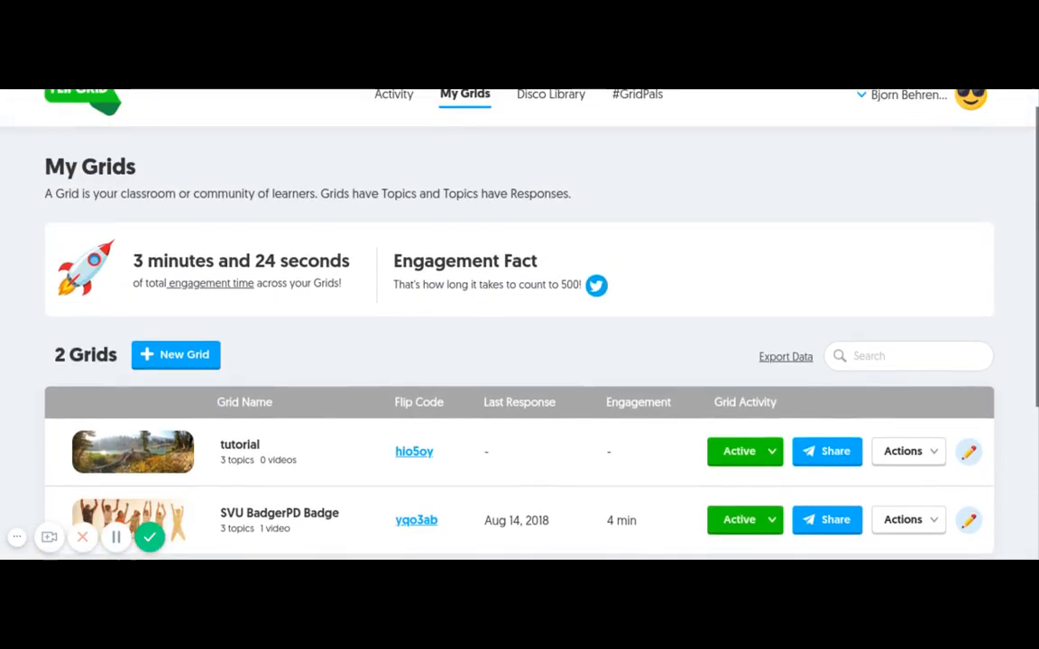